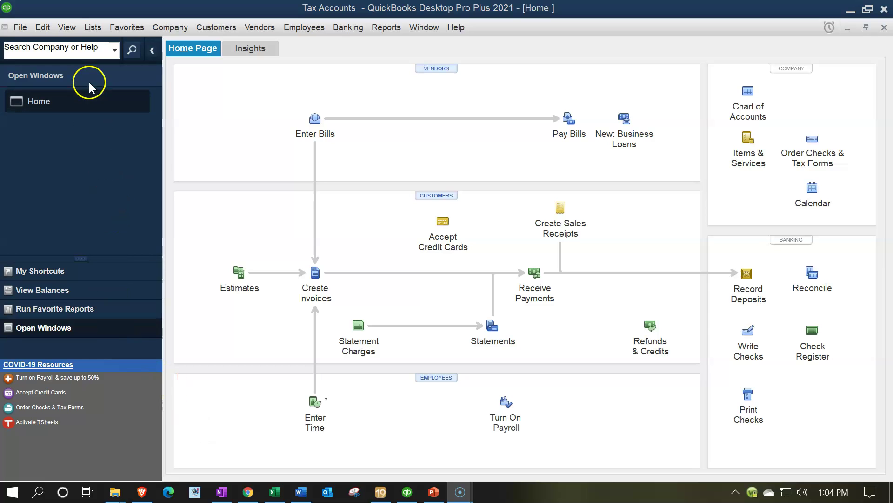
- Show the open window list and open the Chart of Accounts
{"action": "left_click", "coordinate": [74, 32]}
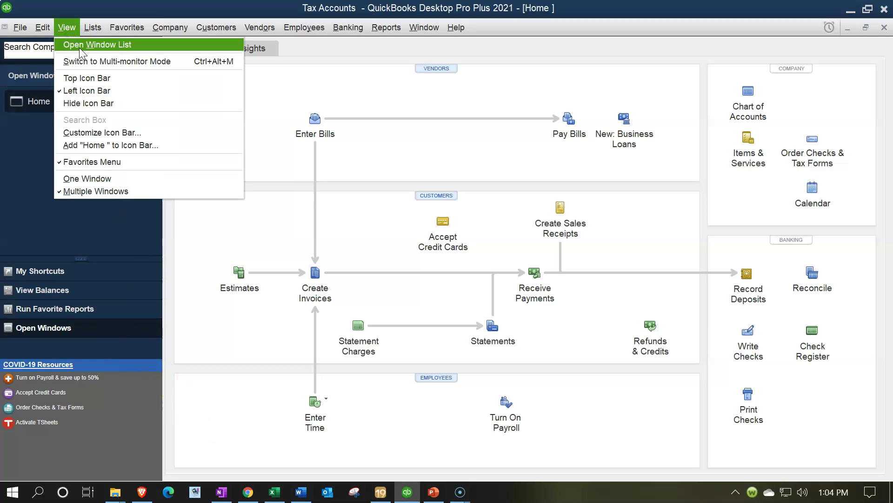
{"action": "left_click", "coordinate": [79, 49]}
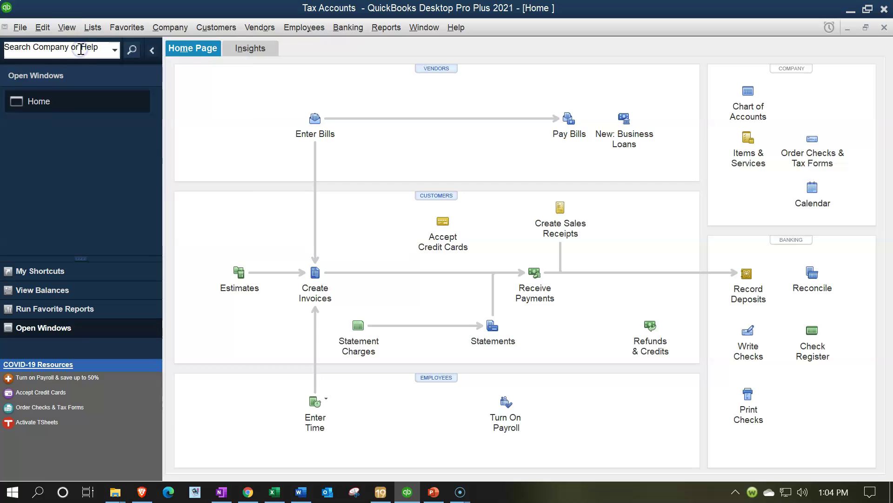
{"action": "left_click", "coordinate": [91, 27]}
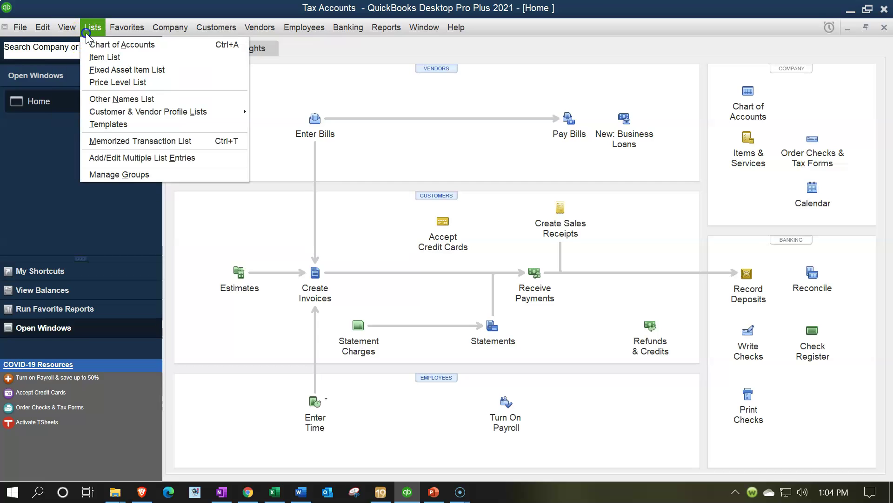
{"action": "left_click", "coordinate": [110, 46]}
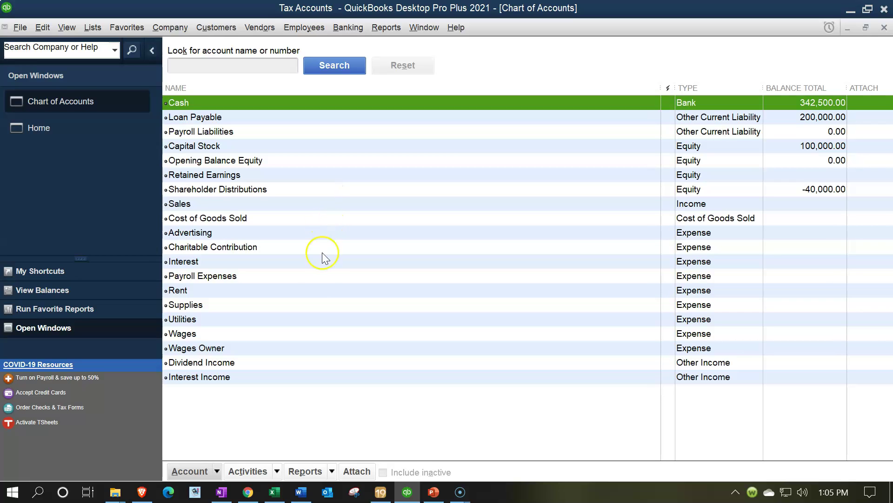
- Open the Utilities expense account from the Chart of Accounts for editing
{"action": "left_click", "coordinate": [321, 275]}
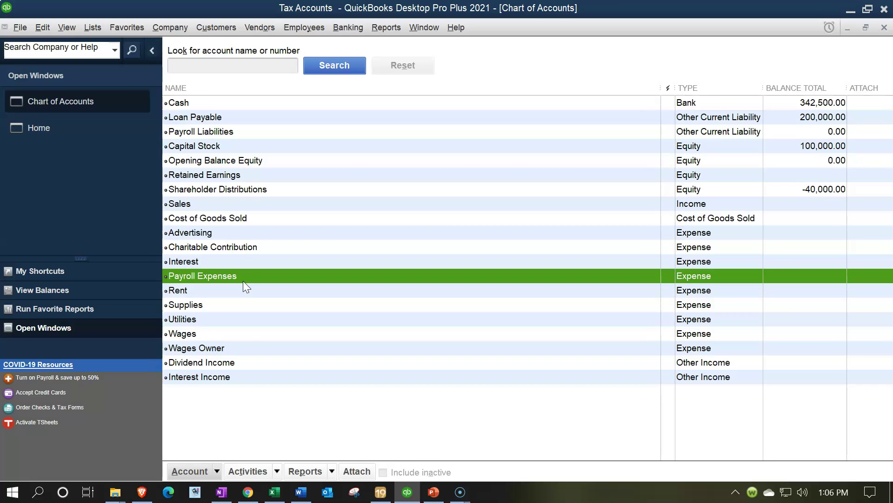
{"action": "left_click", "coordinate": [247, 320]}
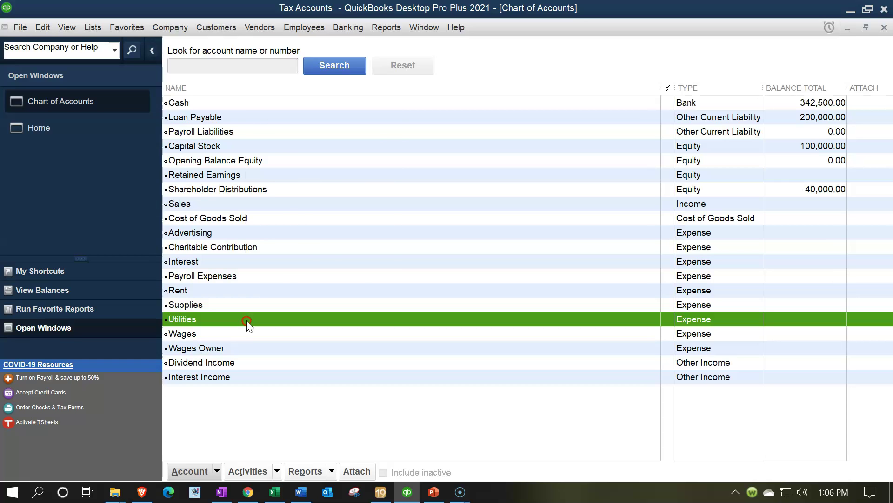
{"action": "right_click", "coordinate": [247, 320]}
{"action": "left_click", "coordinate": [207, 474]}
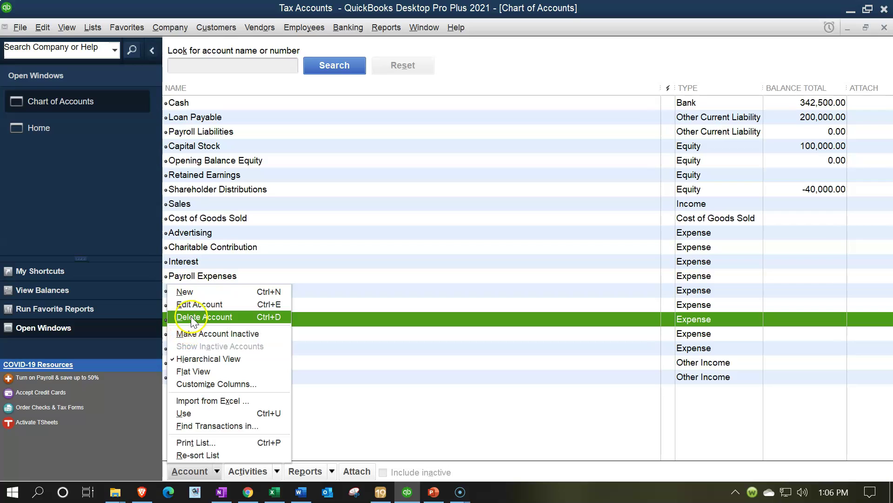
{"action": "left_click", "coordinate": [199, 305]}
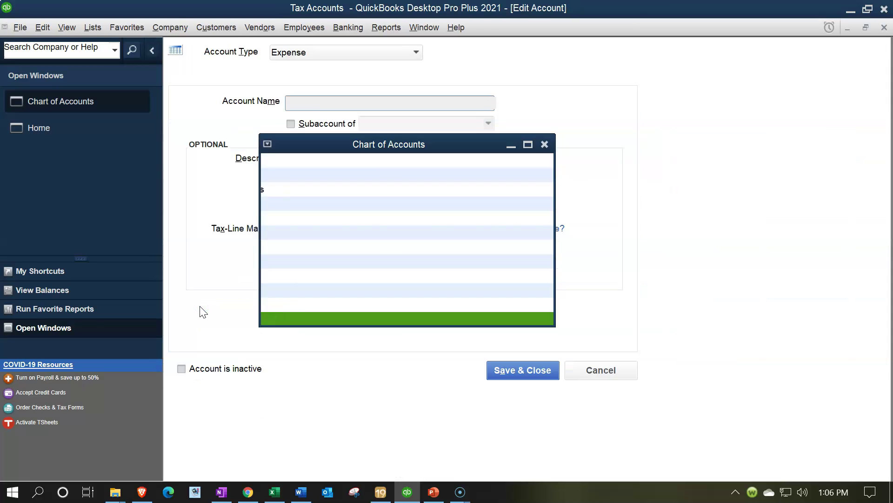
- Review the account type and tax-line mapping choices of the Utilities account, and close it without changes
{"action": "left_click", "coordinate": [352, 52]}
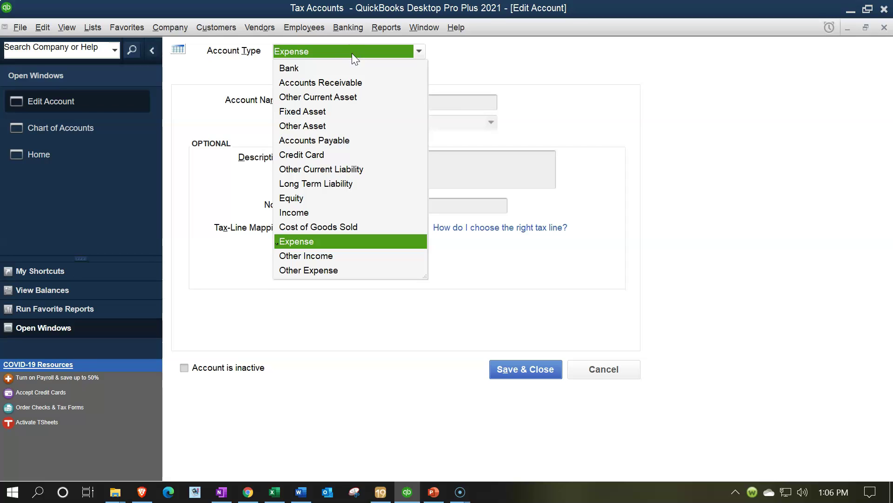
{"action": "left_click", "coordinate": [352, 53]}
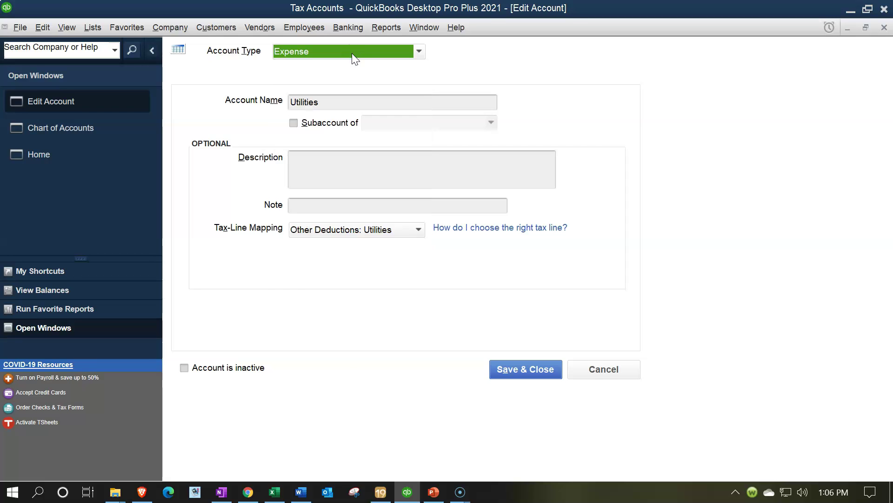
{"action": "left_click", "coordinate": [335, 101]}
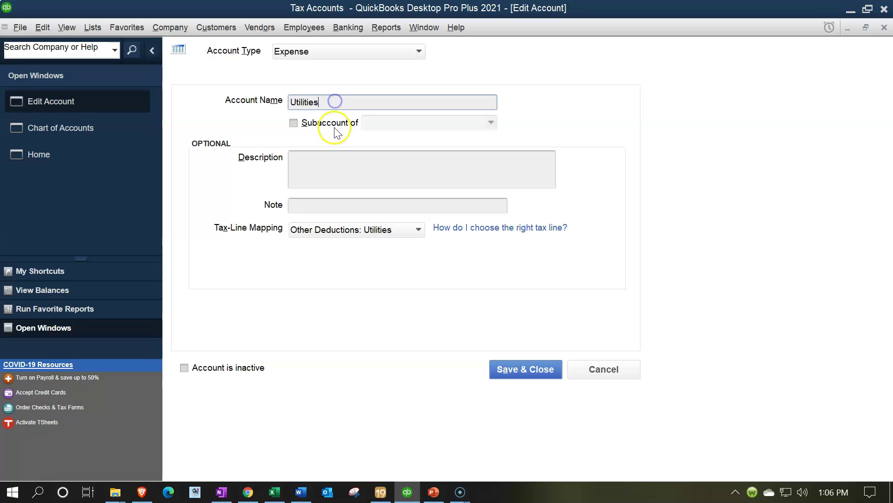
{"action": "left_click", "coordinate": [342, 234]}
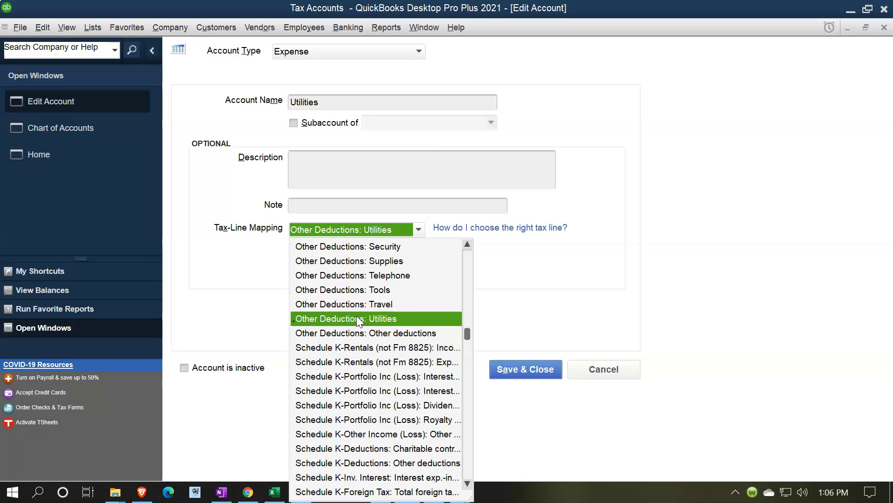
{"action": "left_click", "coordinate": [512, 300]}
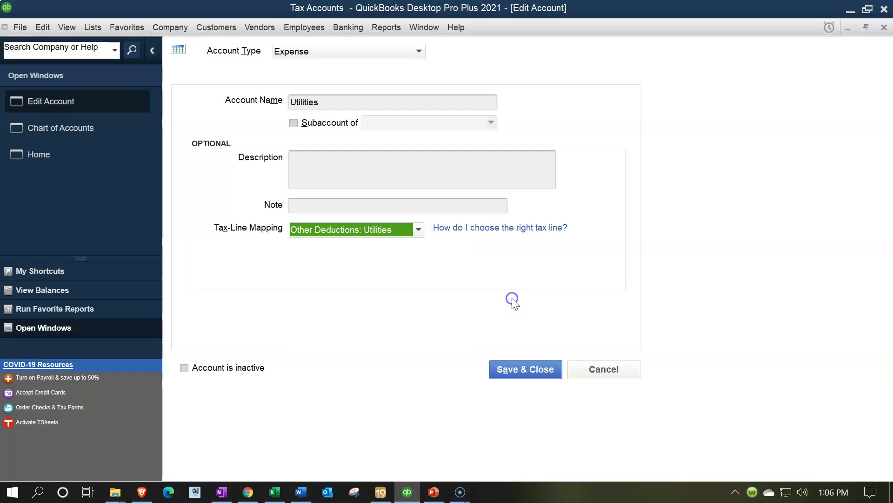
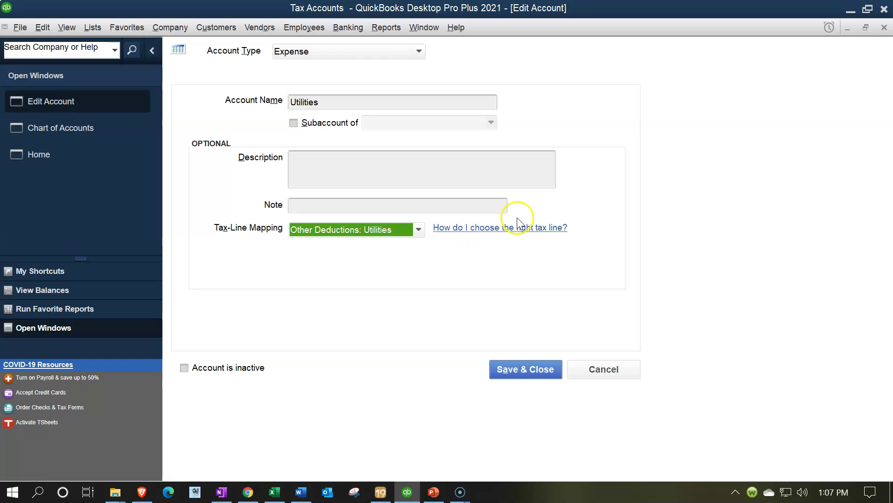
{"action": "left_click", "coordinate": [884, 28]}
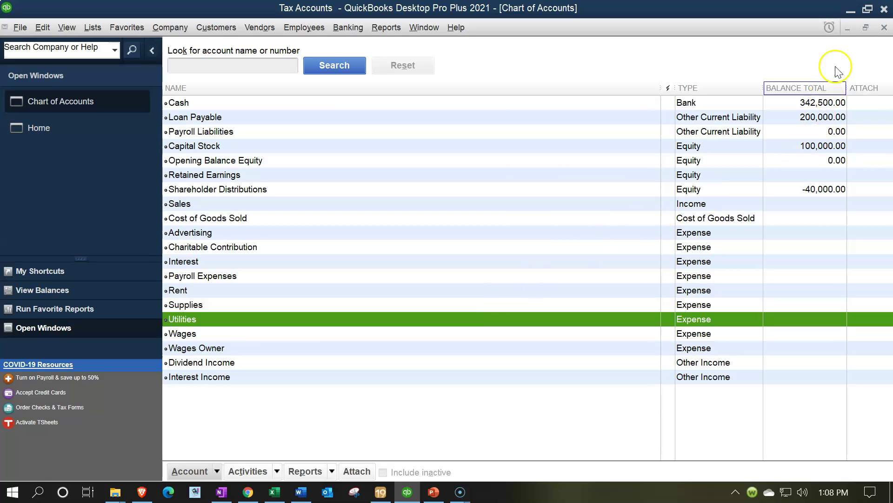
- Show the desktop, select the 2019 Lacerte Tax and QuickBooks Pro Plus 2021 shortcuts in turn, and return to QuickBooks
{"action": "left_click", "coordinate": [868, 10]}
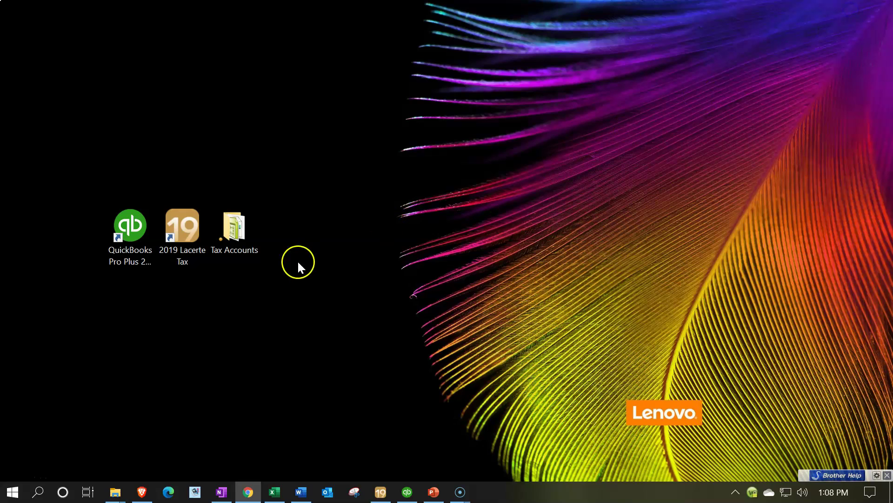
{"action": "left_click", "coordinate": [180, 262]}
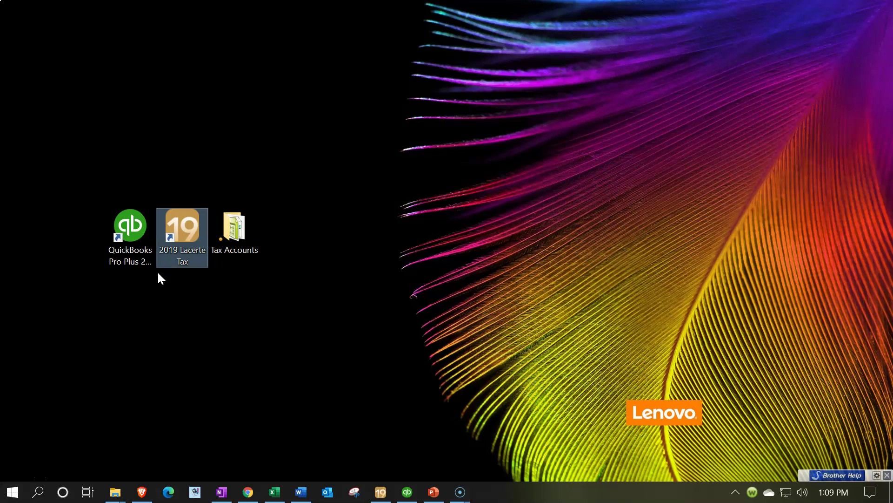
{"action": "left_click", "coordinate": [176, 258]}
{"action": "left_click", "coordinate": [137, 260]}
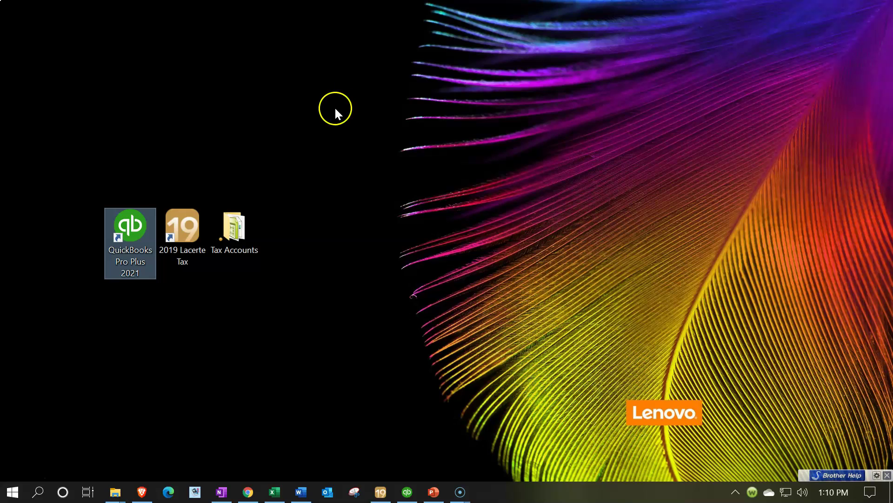
{"action": "double_click", "coordinate": [132, 230]}
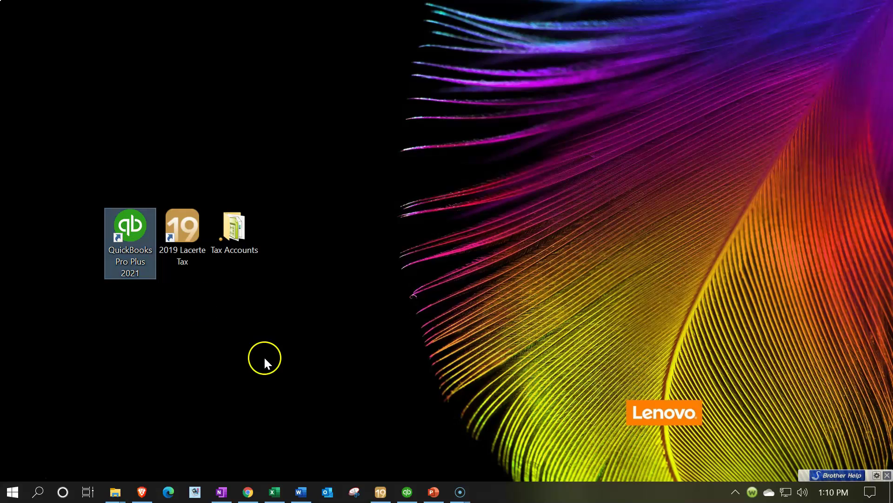
{"action": "left_click", "coordinate": [407, 492]}
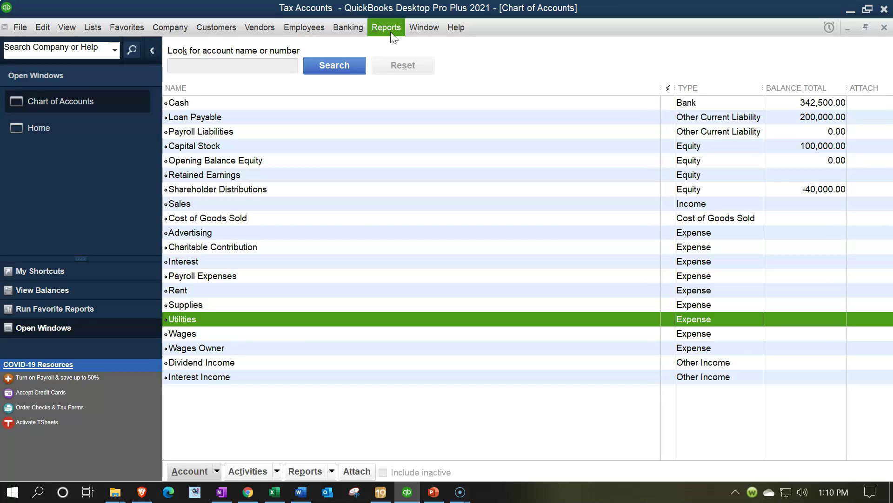
- Switch to the Comp Prob 1 Student Worksheet in Excel and hide the Tax Adjustments and Tax Trial Balance columns (K and L)
{"action": "left_click", "coordinate": [281, 497]}
{"action": "left_click", "coordinate": [266, 391]}
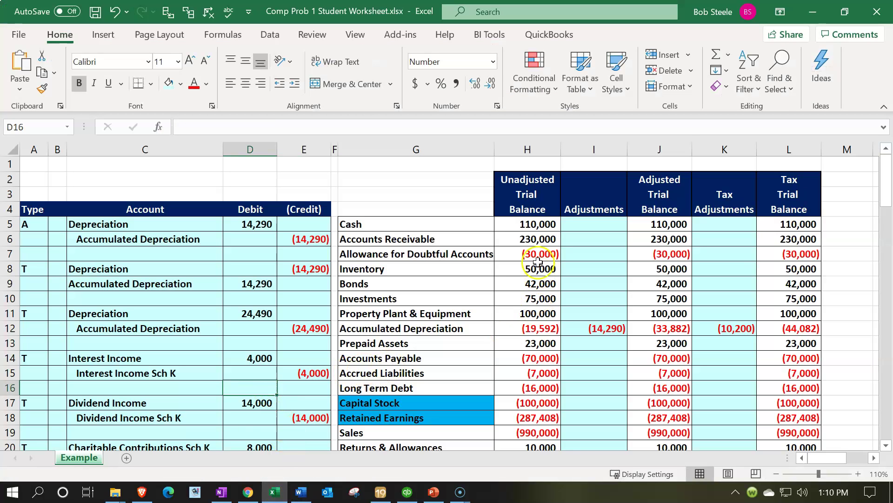
{"action": "left_click_drag", "start_coordinate": [724, 149], "coordinate": [781, 163]}
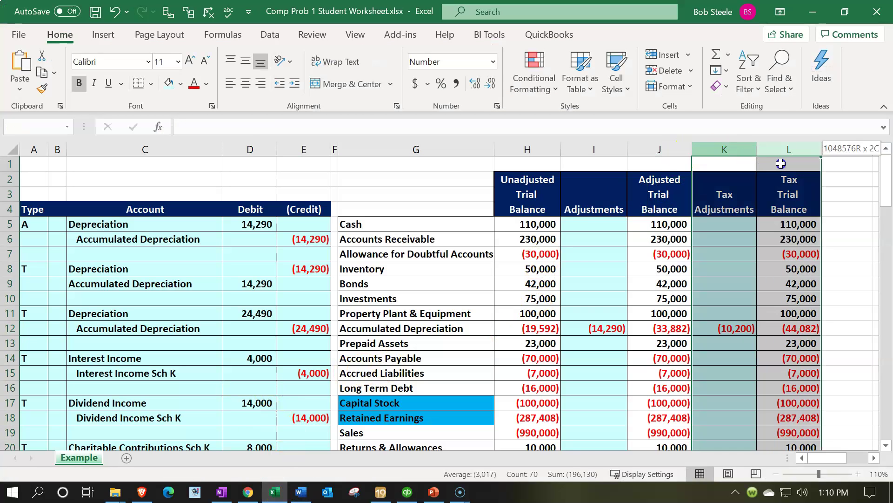
{"action": "right_click", "coordinate": [735, 238]}
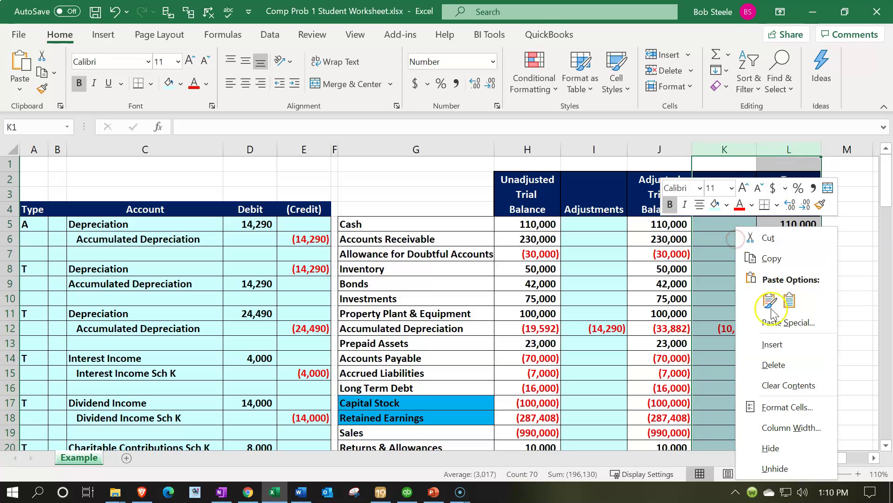
{"action": "left_click", "coordinate": [771, 448]}
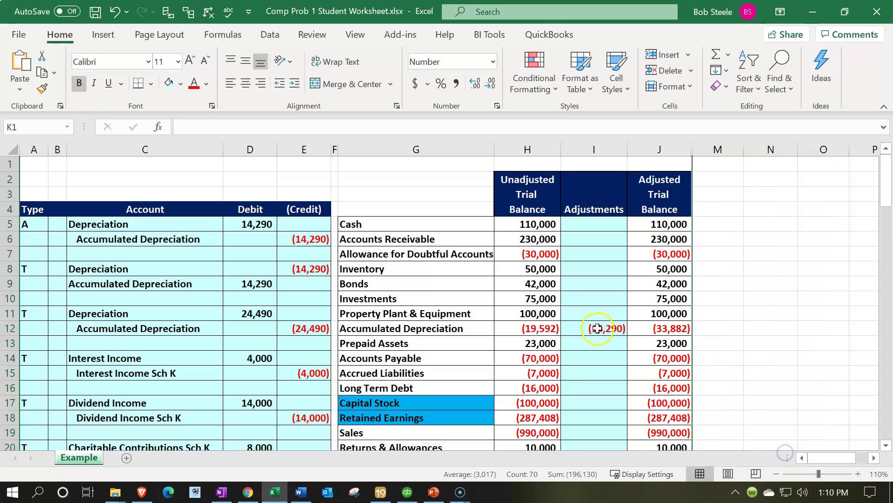
- Examine the Unadjusted Trial Balance, Adjustments and Adjusted Trial Balance columns along with the journal entries beside them
{"action": "left_click", "coordinate": [595, 317]}
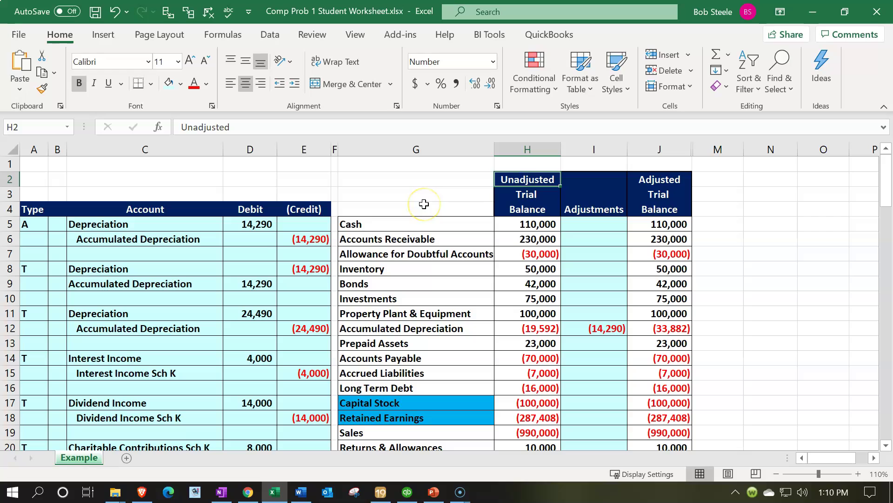
{"action": "key", "text": "Down"}
{"action": "key", "text": "Down"}
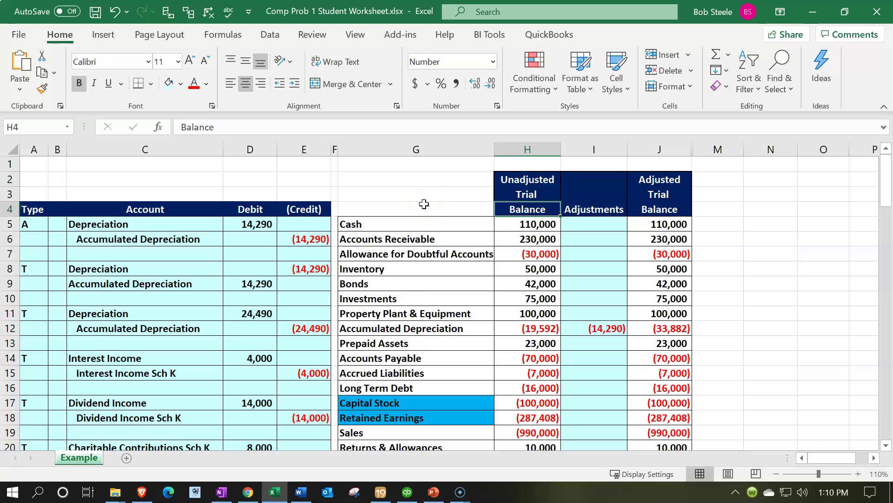
{"action": "left_click", "coordinate": [598, 212]}
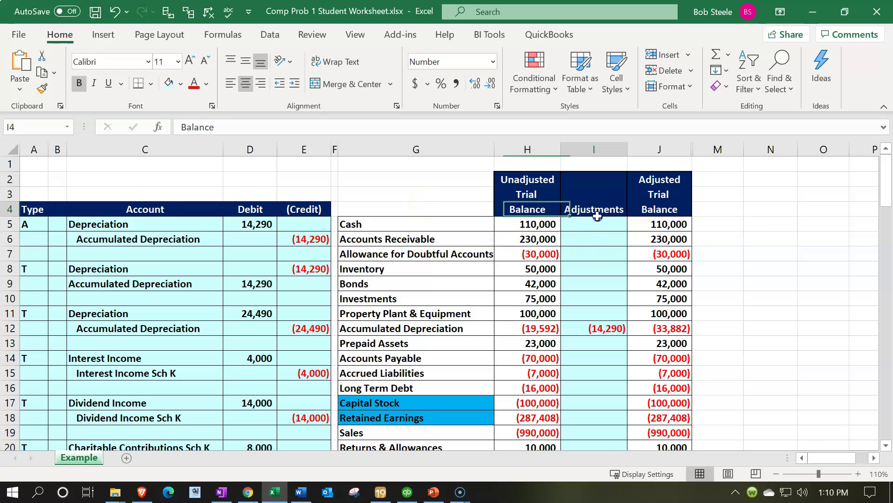
{"action": "left_click", "coordinate": [644, 208]}
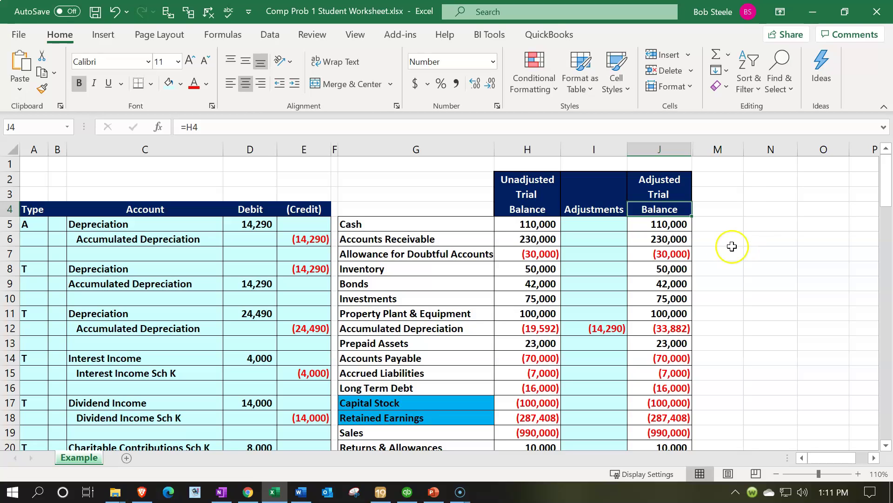
{"action": "scroll", "coordinate": [677, 262], "scroll_direction": "down", "scroll_amount": 2}
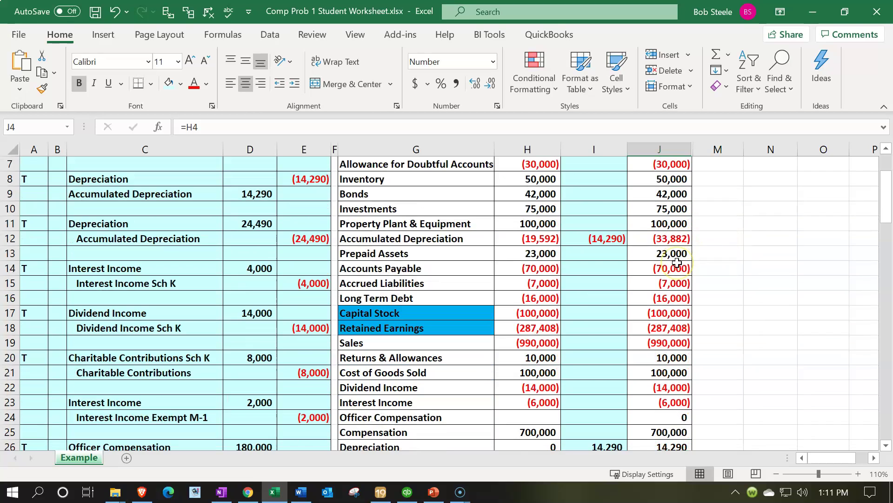
{"action": "scroll", "coordinate": [677, 262], "scroll_direction": "down", "scroll_amount": 2}
{"action": "scroll", "coordinate": [677, 262], "scroll_direction": "up", "scroll_amount": 4}
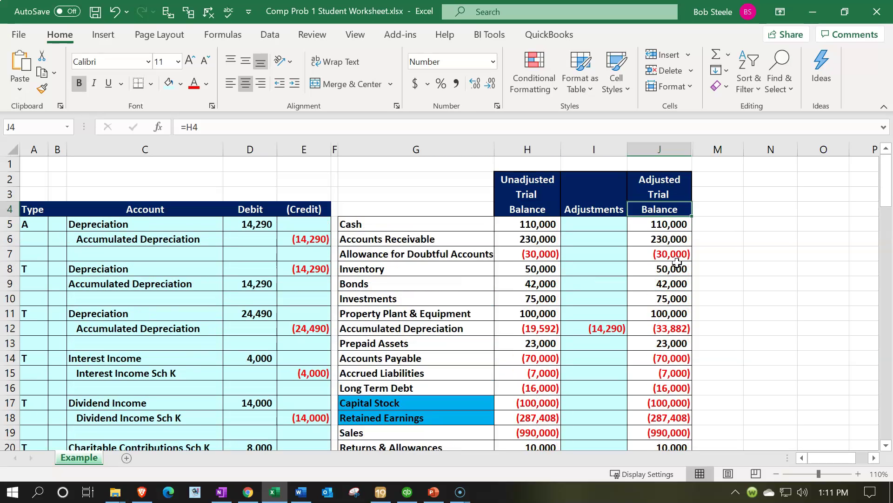
{"action": "left_click", "coordinate": [506, 269]}
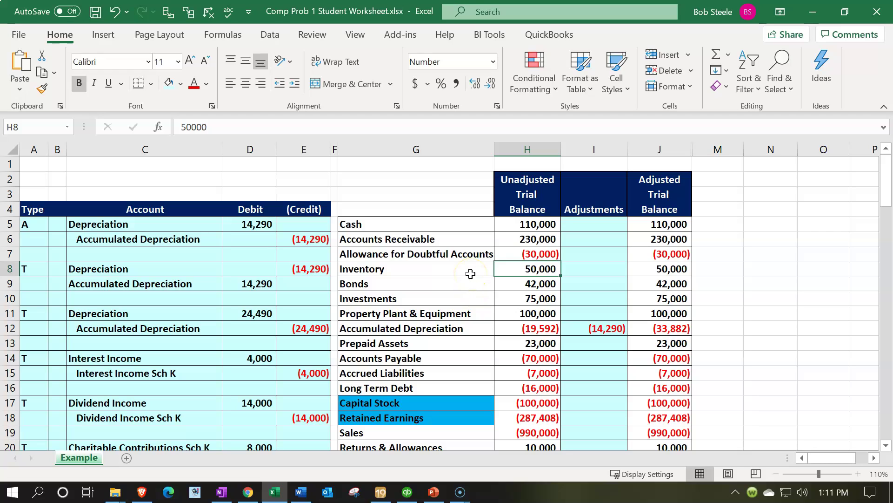
{"action": "left_click", "coordinate": [260, 303]}
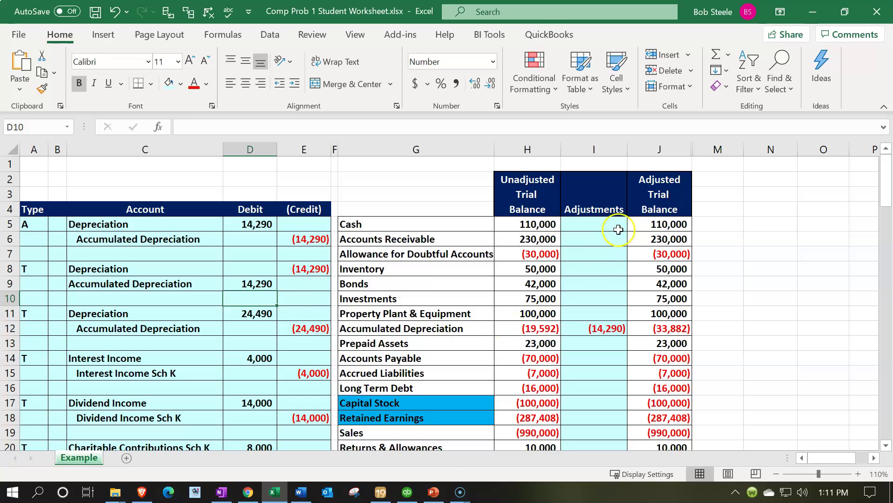
- Unhide the Tax Adjustments and Tax Trial Balance columns (K and L) in the worksheet
{"action": "left_click", "coordinate": [651, 150]}
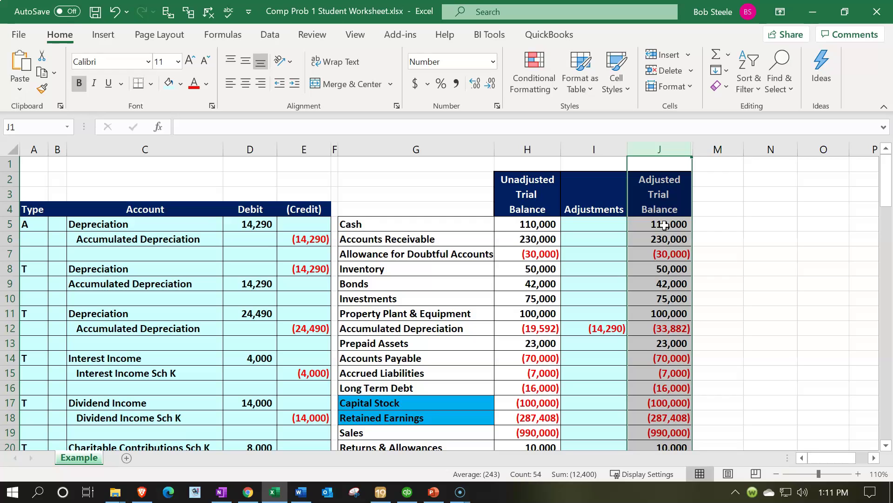
{"action": "left_click_drag", "start_coordinate": [649, 145], "coordinate": [719, 150]}
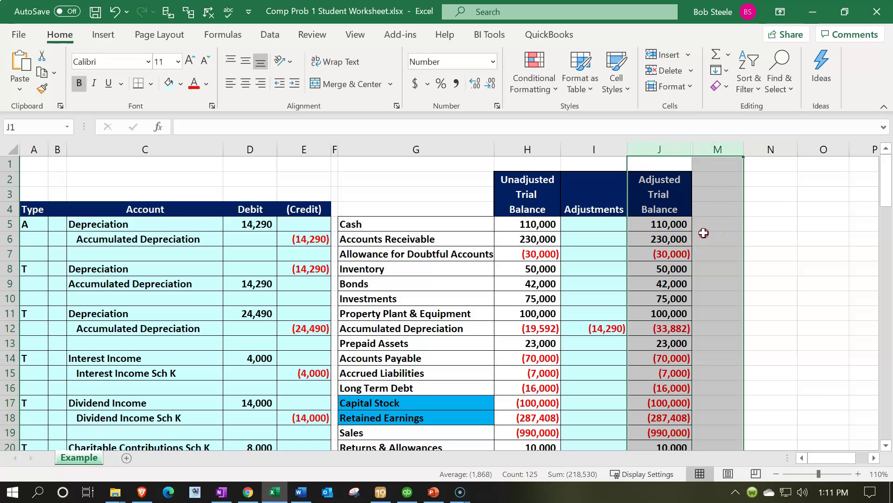
{"action": "right_click", "coordinate": [703, 232]}
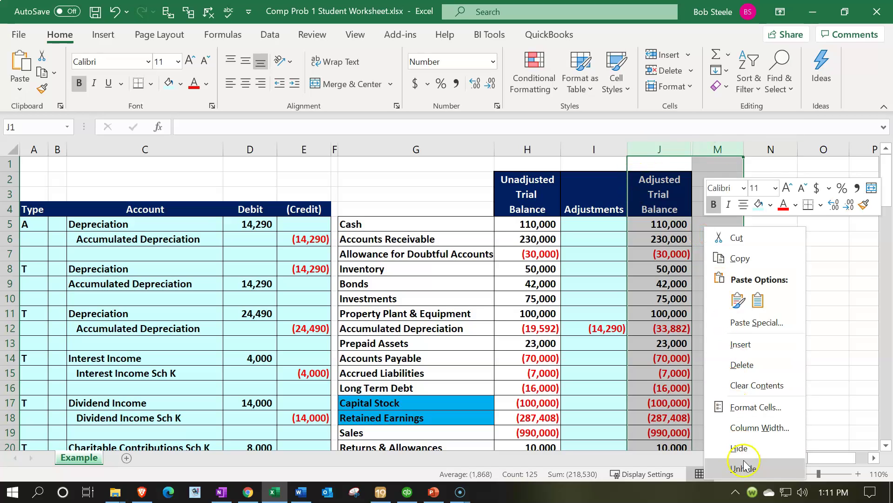
{"action": "left_click", "coordinate": [743, 465]}
- Hide the Unadjusted Trial Balance and Adjustments columns (H and I)
{"action": "left_click", "coordinate": [535, 148]}
{"action": "left_click_drag", "start_coordinate": [595, 155], "coordinate": [594, 150]}
{"action": "right_click", "coordinate": [570, 299]}
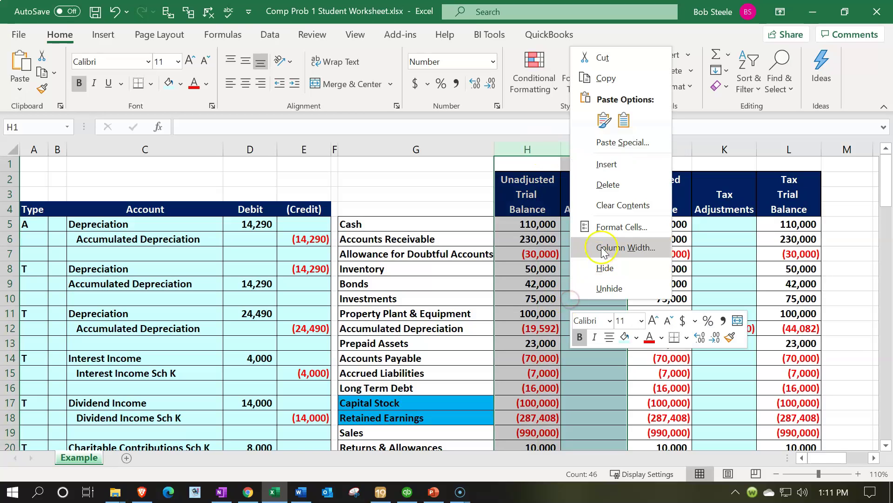
{"action": "left_click", "coordinate": [604, 268]}
{"action": "left_click", "coordinate": [604, 266]}
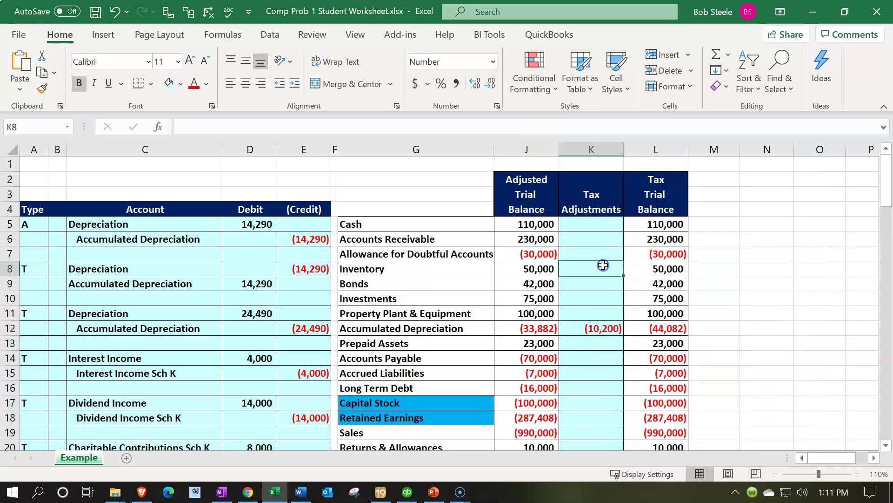
- Examine how the Tax Adjustments column leads from the Adjusted to the Tax Trial Balance, including the Dividend Income through Meals rows
{"action": "left_click", "coordinate": [535, 211]}
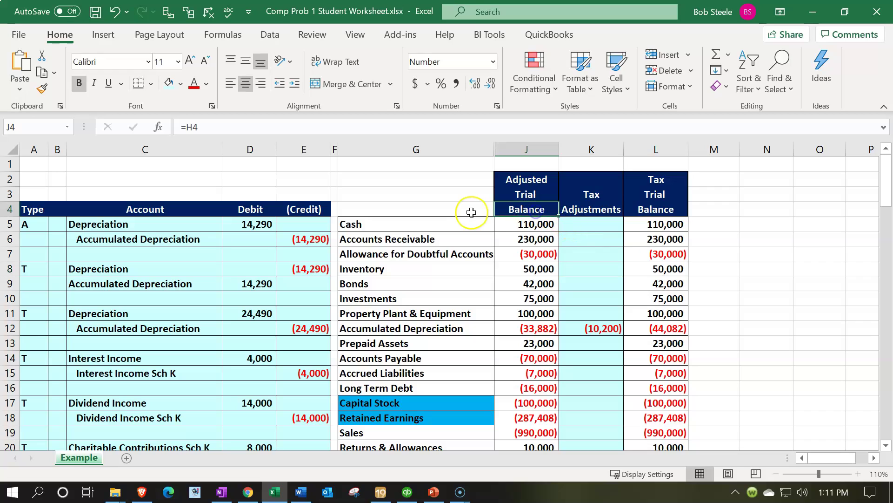
{"action": "key", "text": "Right"}
{"action": "key", "text": "Right"}
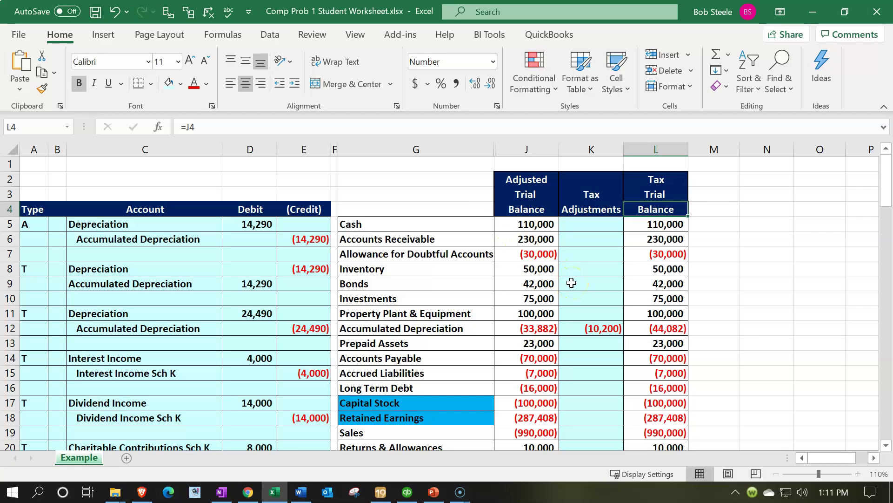
{"action": "scroll", "coordinate": [571, 283], "scroll_direction": "down", "scroll_amount": 5}
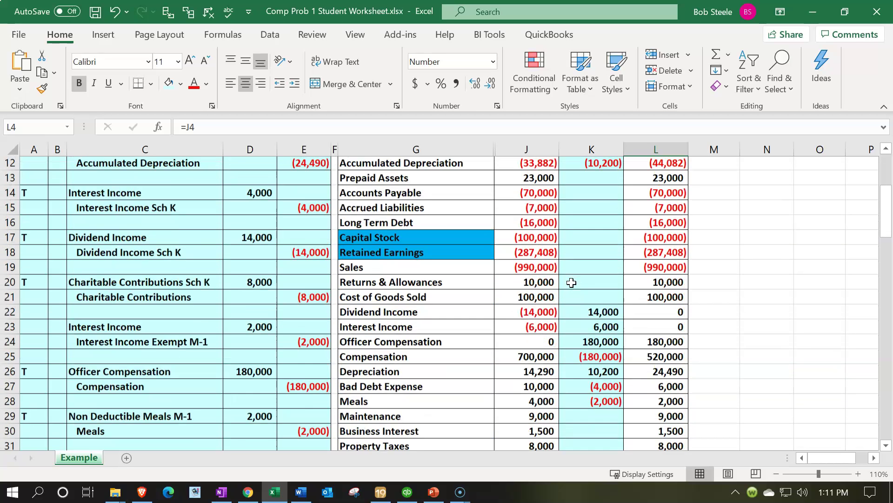
{"action": "scroll", "coordinate": [571, 283], "scroll_direction": "down", "scroll_amount": 1}
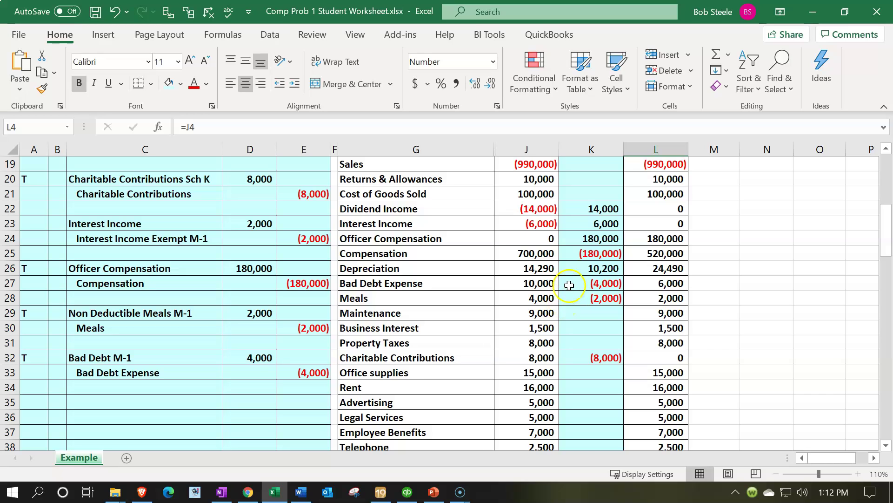
{"action": "left_click_drag", "start_coordinate": [577, 209], "coordinate": [582, 295]}
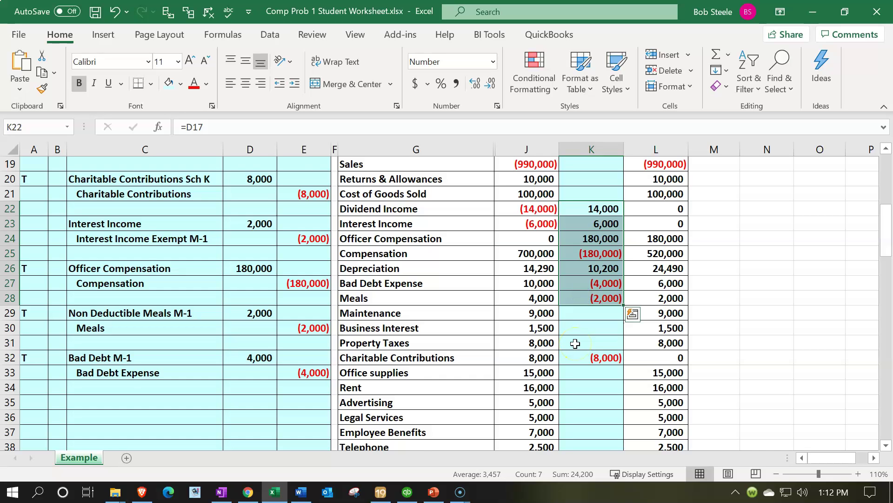
{"action": "scroll", "coordinate": [575, 343], "scroll_direction": "up", "scroll_amount": 5}
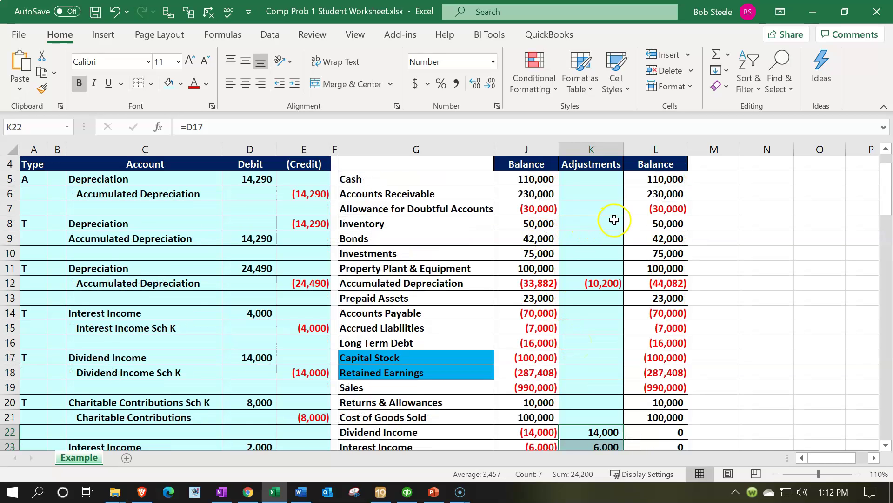
{"action": "scroll", "coordinate": [615, 220], "scroll_direction": "down", "scroll_amount": 3}
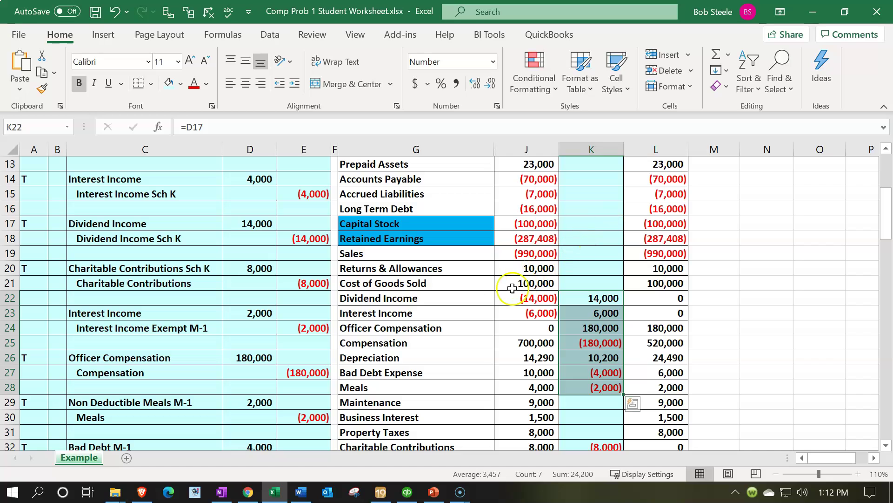
{"action": "left_click", "coordinate": [481, 363]}
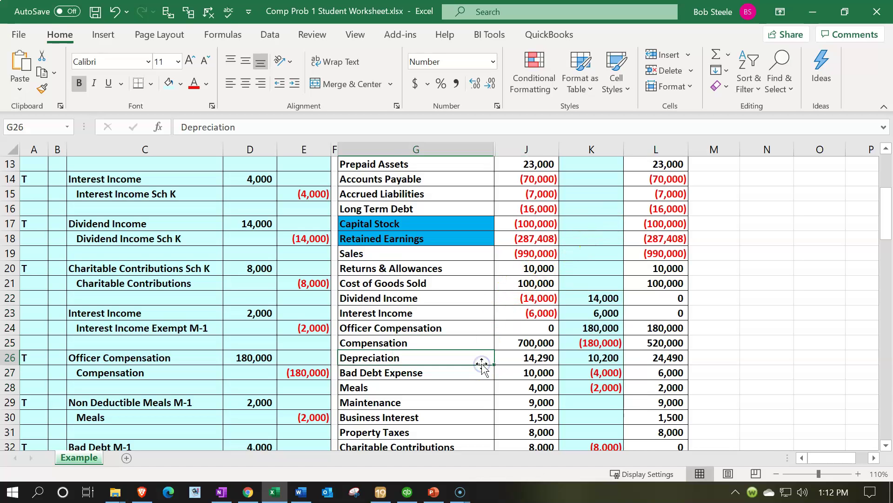
{"action": "scroll", "coordinate": [482, 362], "scroll_direction": "down", "scroll_amount": 1}
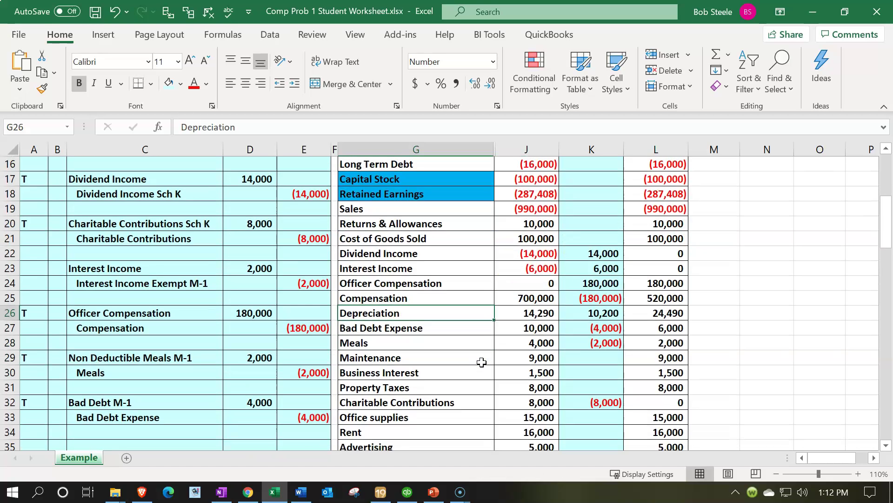
{"action": "left_click", "coordinate": [480, 338]}
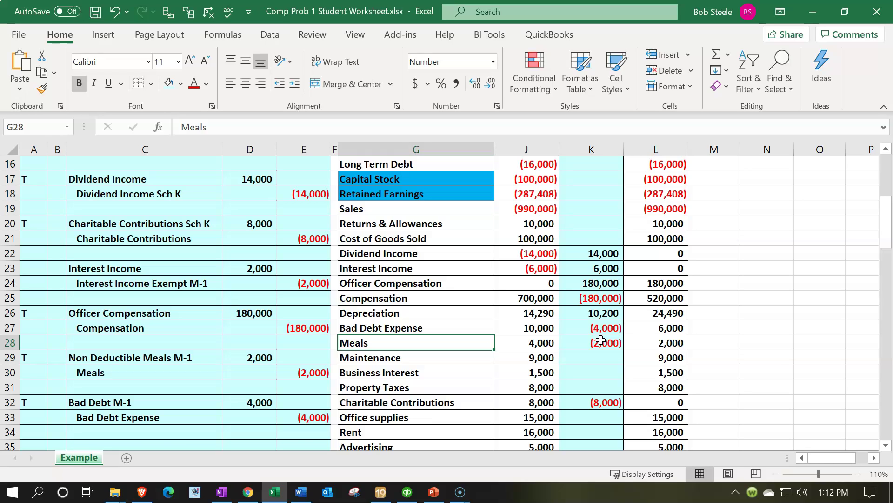
{"action": "scroll", "coordinate": [601, 340], "scroll_direction": "up", "scroll_amount": 4}
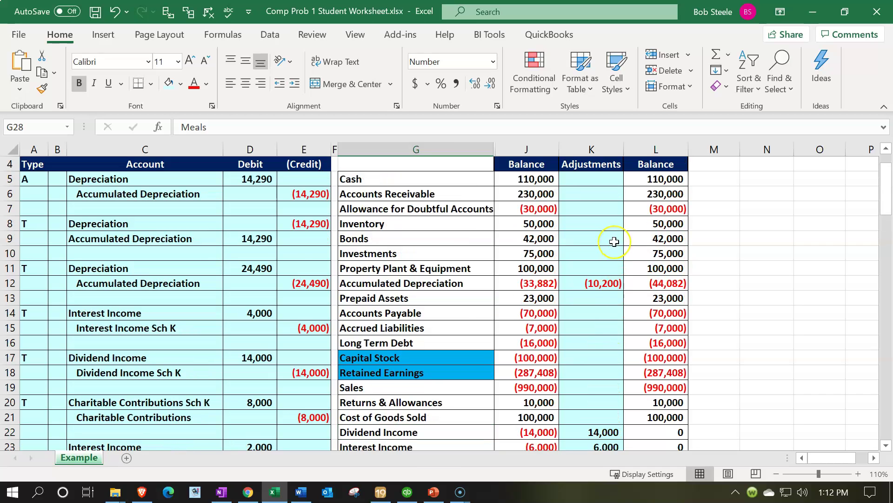
{"action": "scroll", "coordinate": [615, 242], "scroll_direction": "up", "scroll_amount": 1}
{"action": "left_click", "coordinate": [606, 274]}
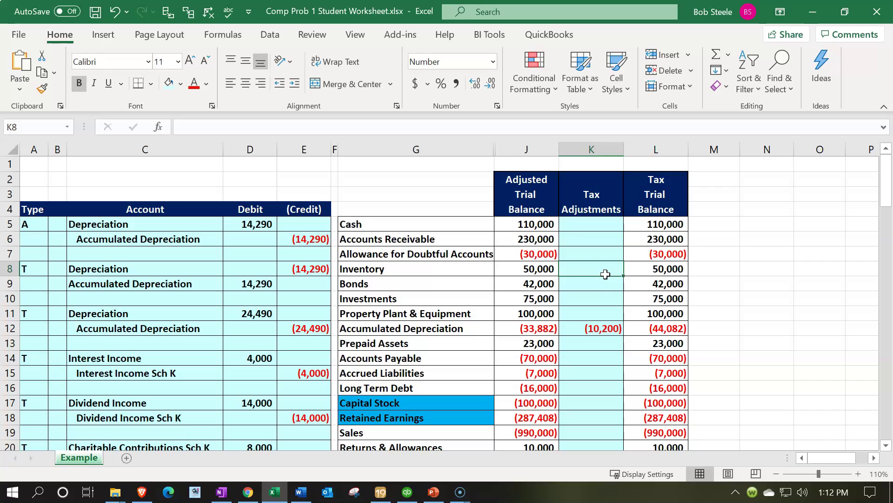
- Select the Adjusted and Tax Trial Balance columns in turn and review the tax figures down to the Schedule K and M-1 rows
{"action": "left_click", "coordinate": [534, 161]}
{"action": "key", "text": "ctrl+shift+Down"}
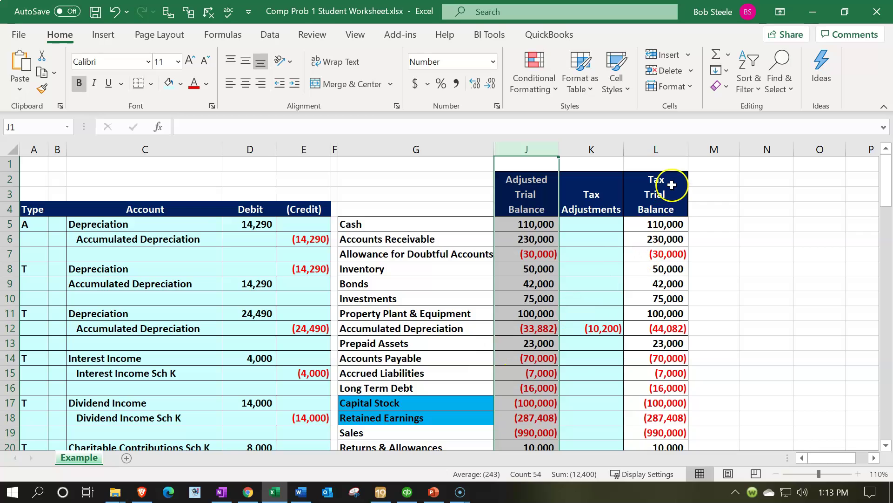
{"action": "left_click", "coordinate": [662, 149]}
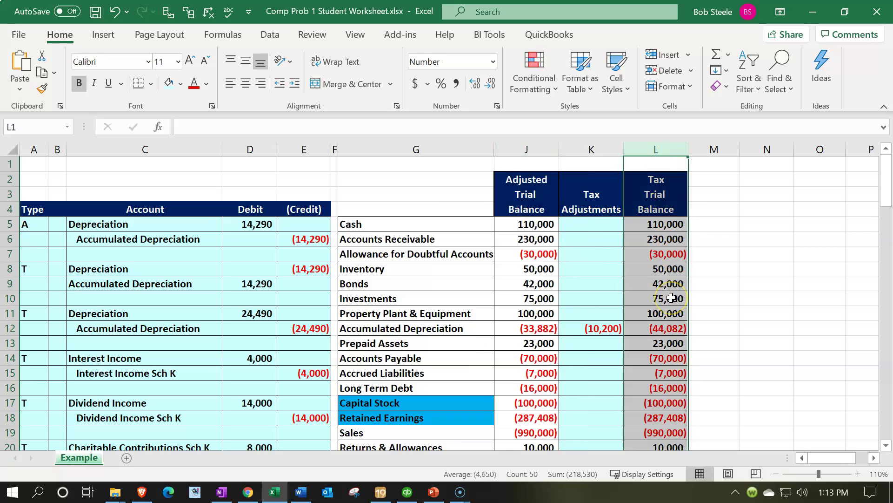
{"action": "scroll", "coordinate": [671, 297], "scroll_direction": "down", "scroll_amount": 2}
{"action": "scroll", "coordinate": [671, 297], "scroll_direction": "down", "scroll_amount": 9}
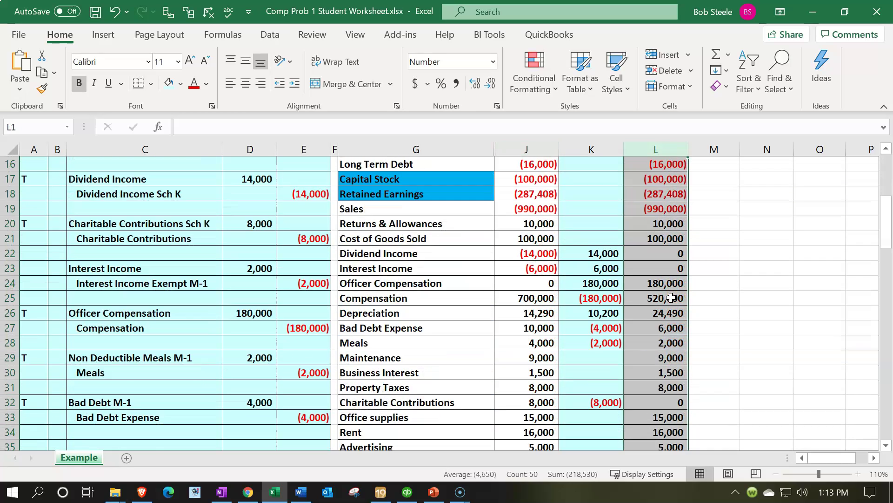
{"action": "scroll", "coordinate": [671, 298], "scroll_direction": "down", "scroll_amount": 1}
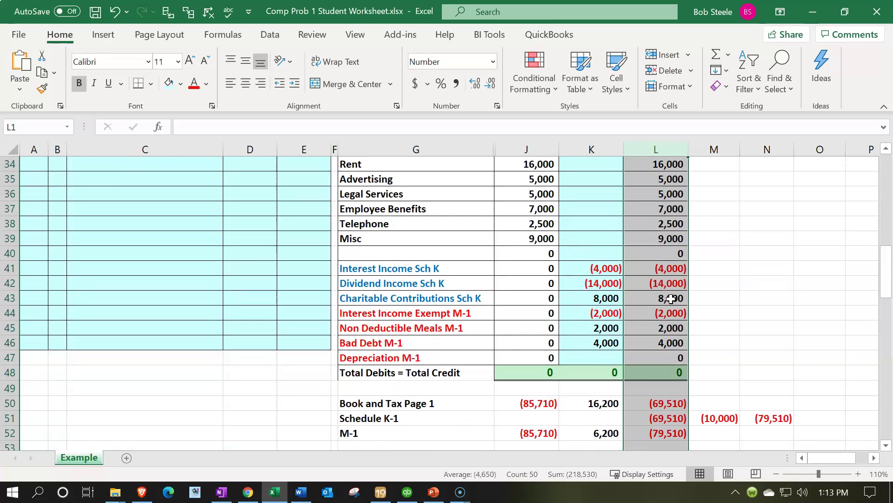
{"action": "left_click", "coordinate": [614, 362]}
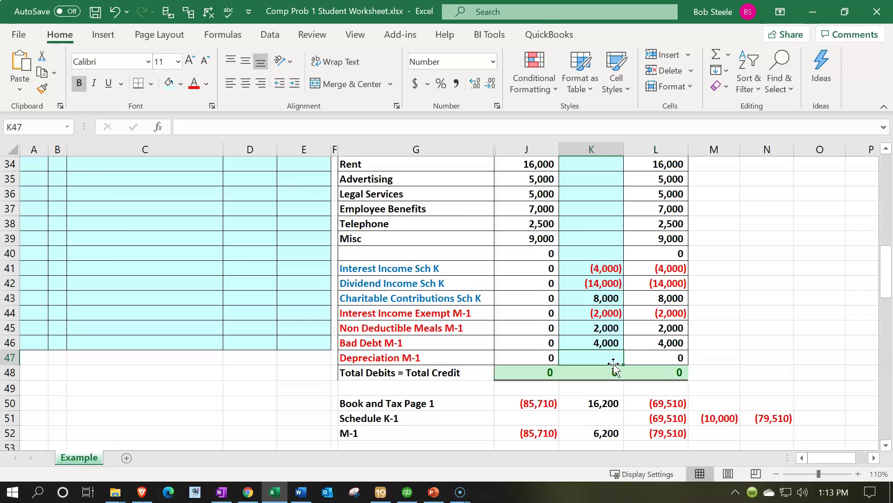
- Return to the headings and compare the Adjusted Trial Balance column with the Tax Trial Balance column
{"action": "scroll", "coordinate": [613, 362], "scroll_direction": "up", "scroll_amount": 3}
{"action": "left_click", "coordinate": [533, 303]}
{"action": "scroll", "coordinate": [529, 304], "scroll_direction": "up", "scroll_amount": 4}
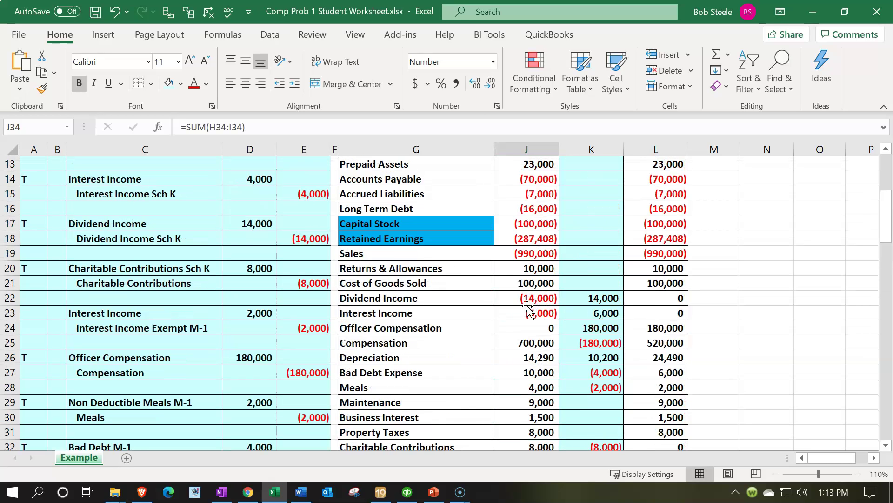
{"action": "scroll", "coordinate": [529, 304], "scroll_direction": "up", "scroll_amount": 3}
{"action": "left_click", "coordinate": [528, 150]}
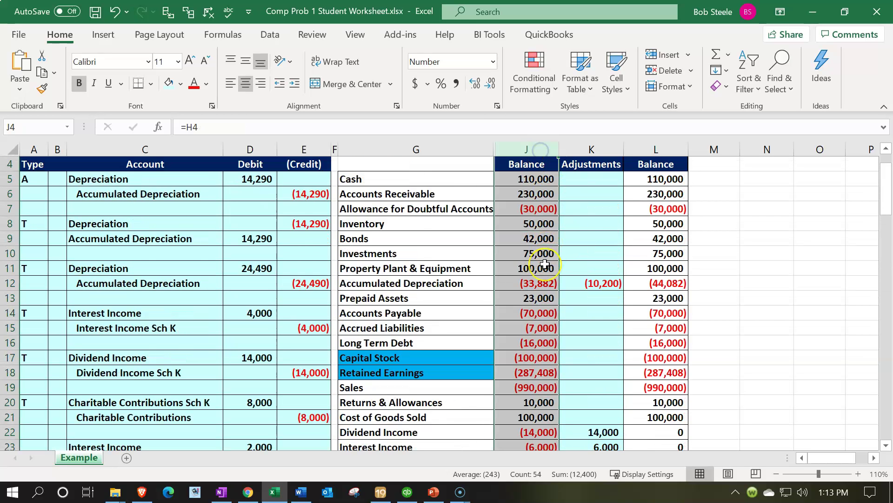
{"action": "scroll", "coordinate": [544, 264], "scroll_direction": "up", "scroll_amount": 1}
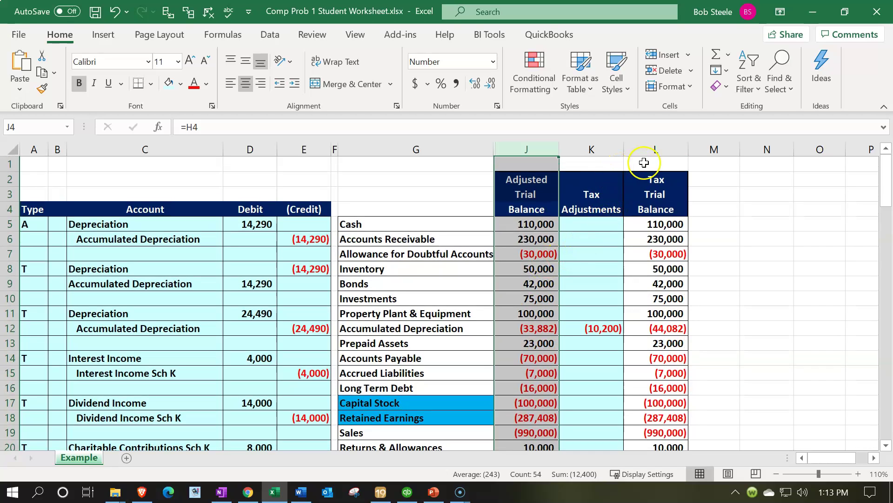
{"action": "left_click", "coordinate": [654, 142]}
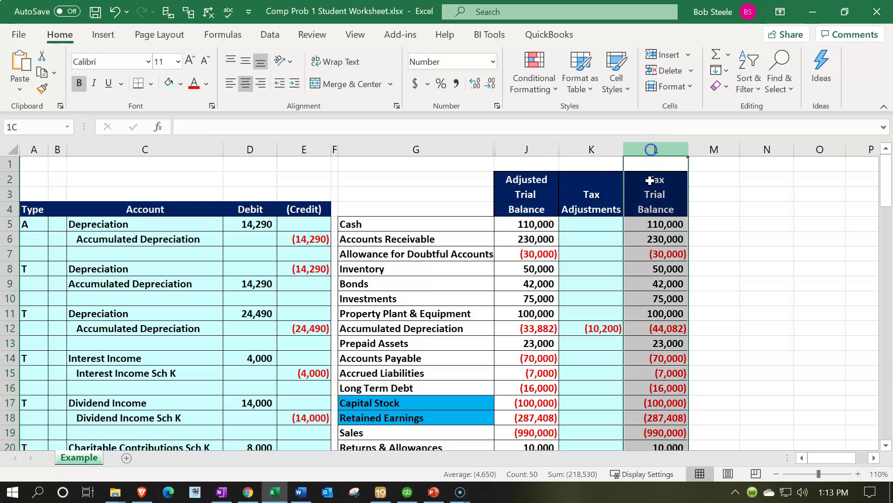
{"action": "left_click", "coordinate": [647, 237]}
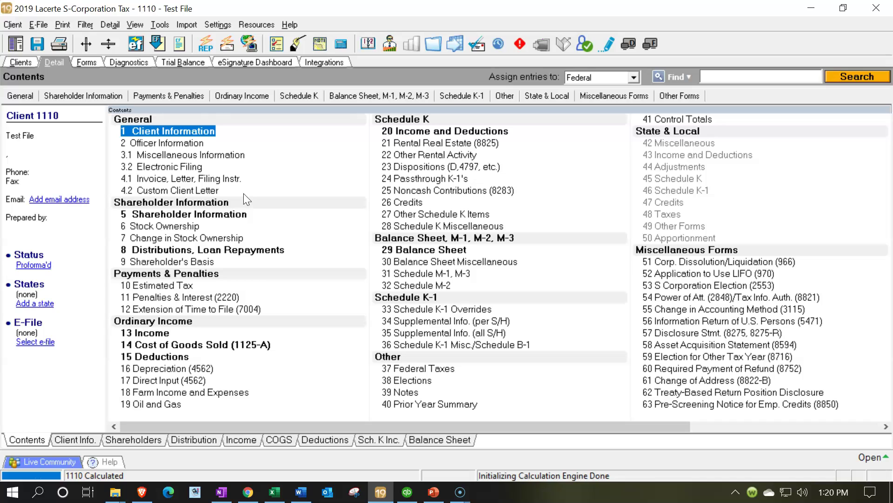
- Open the trial balance of client Test File in Lacerte and narrow its Account column so the other columns widen
{"action": "left_click", "coordinate": [196, 67]}
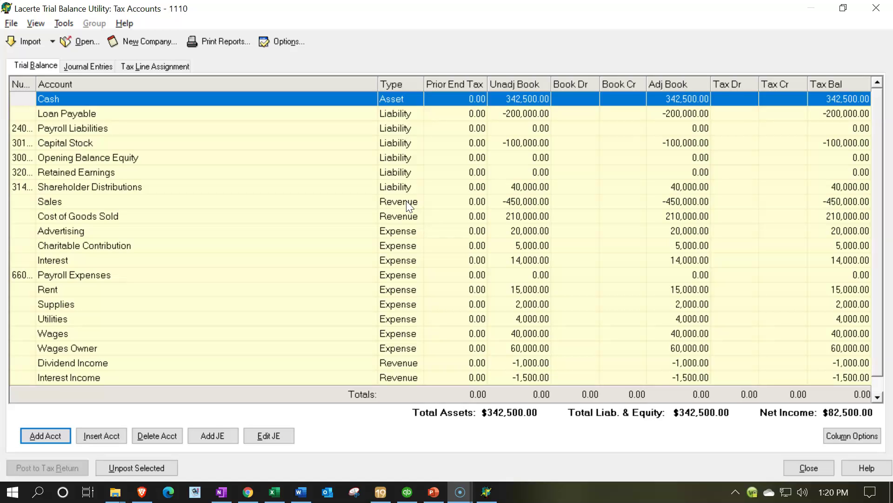
{"action": "left_click", "coordinate": [378, 79]}
{"action": "left_click_drag", "start_coordinate": [377, 80], "coordinate": [274, 86]}
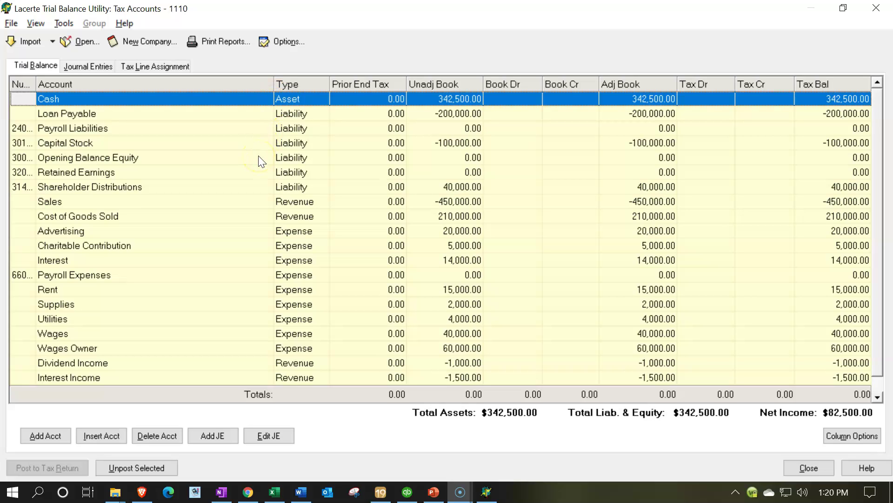
- Show the trial balance import sources, highlight the QuickBooks option, and dismiss the list without importing
{"action": "left_click", "coordinate": [35, 41]}
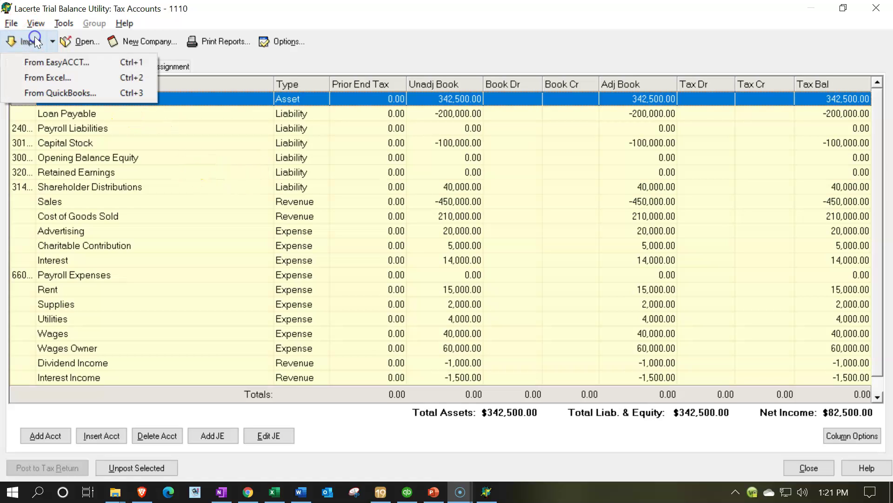
{"action": "left_click", "coordinate": [50, 87]}
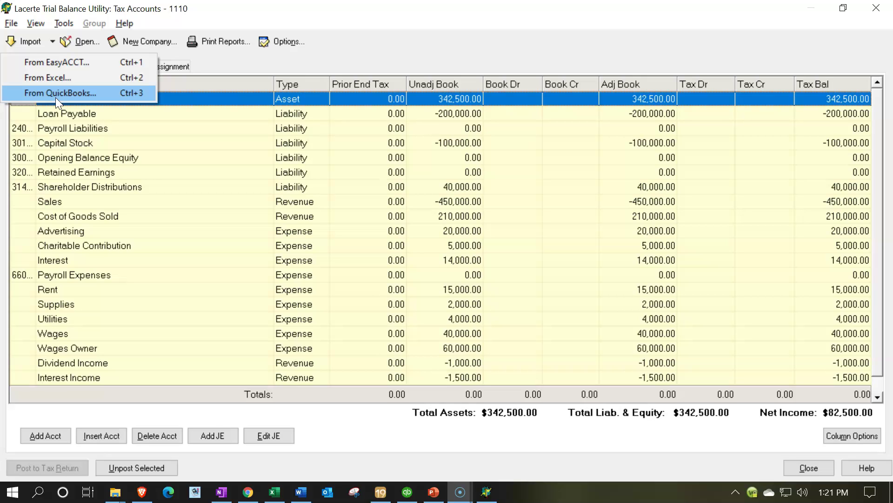
{"action": "left_click", "coordinate": [203, 7]}
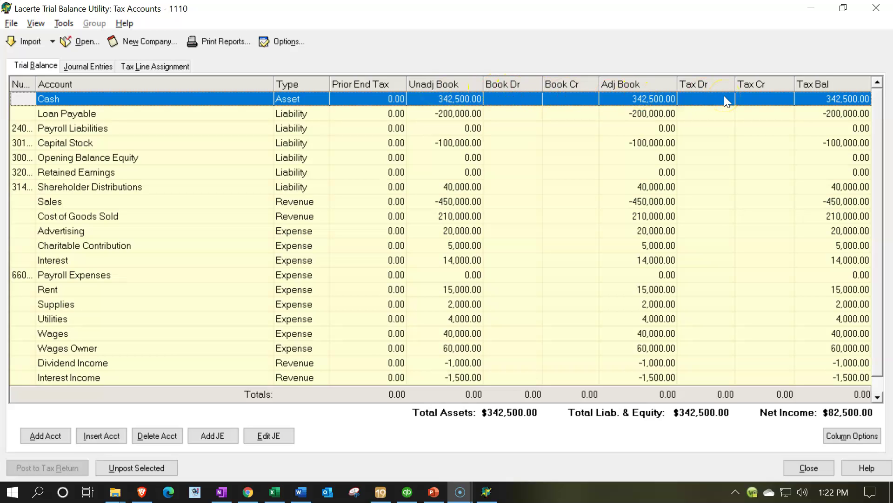
- Switch to the Comp Prob 1 Student Worksheet in Excel and step through the headings from Unadjusted to Adjusted Trial Balance
{"action": "left_click", "coordinate": [275, 492]}
{"action": "left_click", "coordinate": [563, 176]}
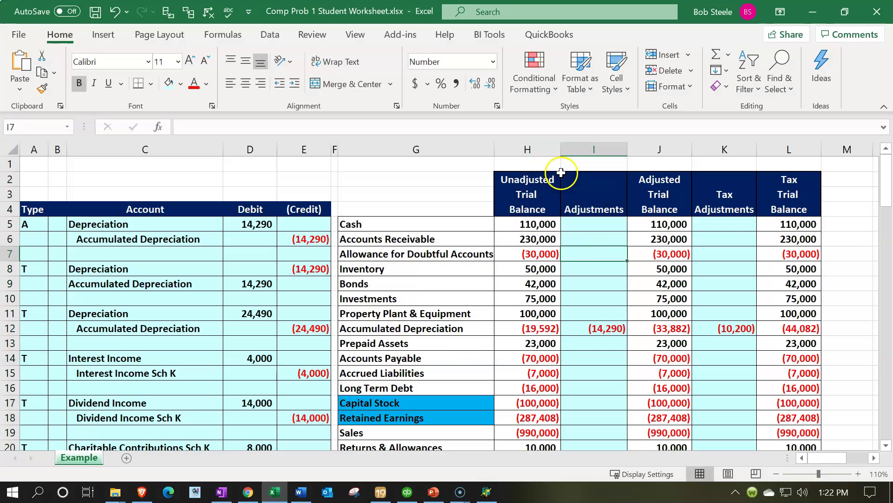
{"action": "left_click", "coordinate": [531, 180]}
{"action": "key", "text": "Down"}
{"action": "key", "text": "Down"}
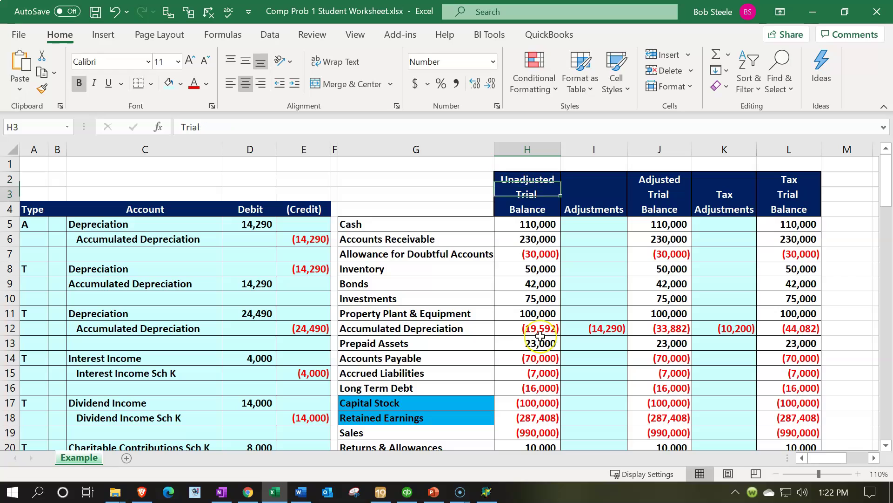
{"action": "key", "text": "Right"}
{"action": "key", "text": "Right"}
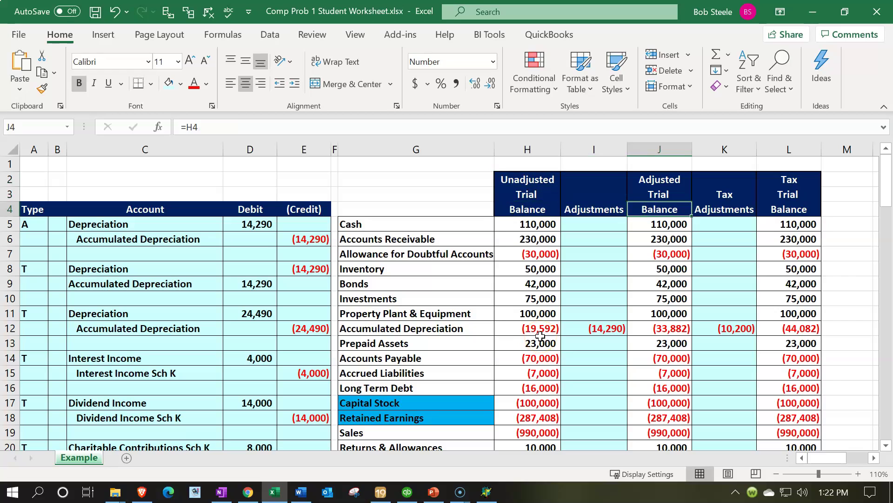
- Highlight the worksheet columns from Unadjusted Trial Balance through Adjusted Trial Balance, and clear the selection each time
{"action": "left_click_drag", "start_coordinate": [532, 149], "coordinate": [630, 153]}
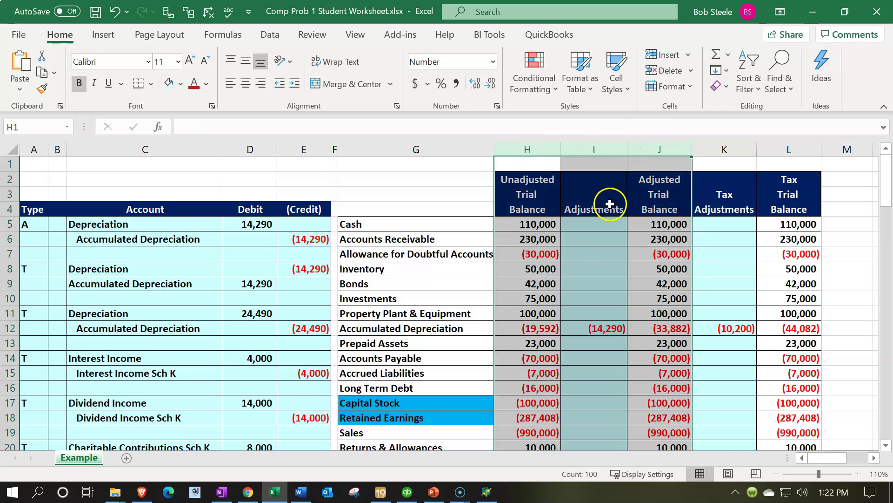
{"action": "left_click", "coordinate": [572, 254]}
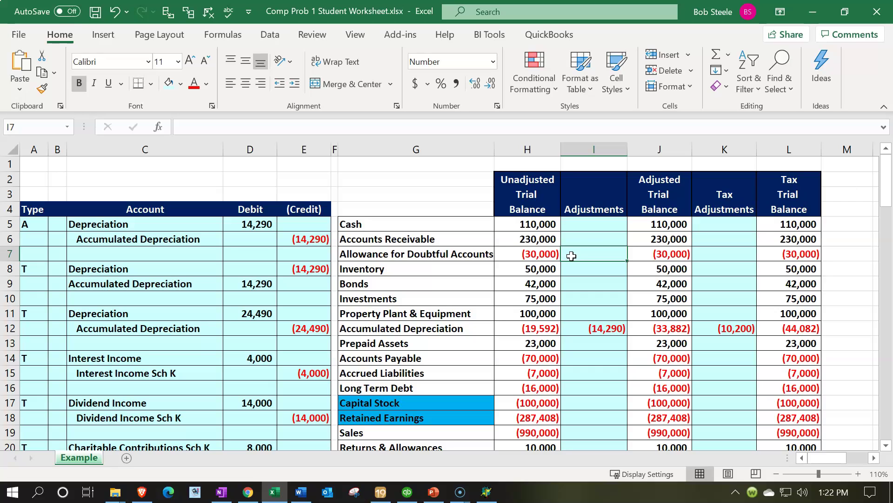
{"action": "left_click_drag", "start_coordinate": [528, 149], "coordinate": [658, 161]}
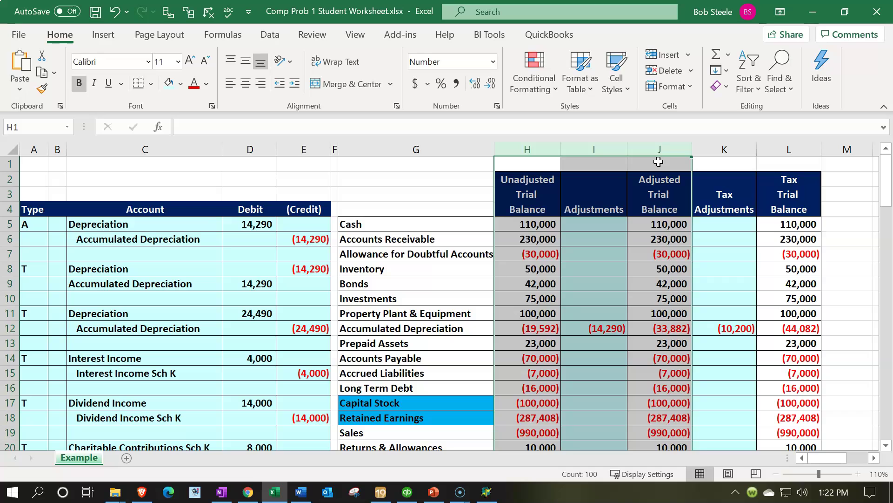
{"action": "left_click", "coordinate": [610, 251]}
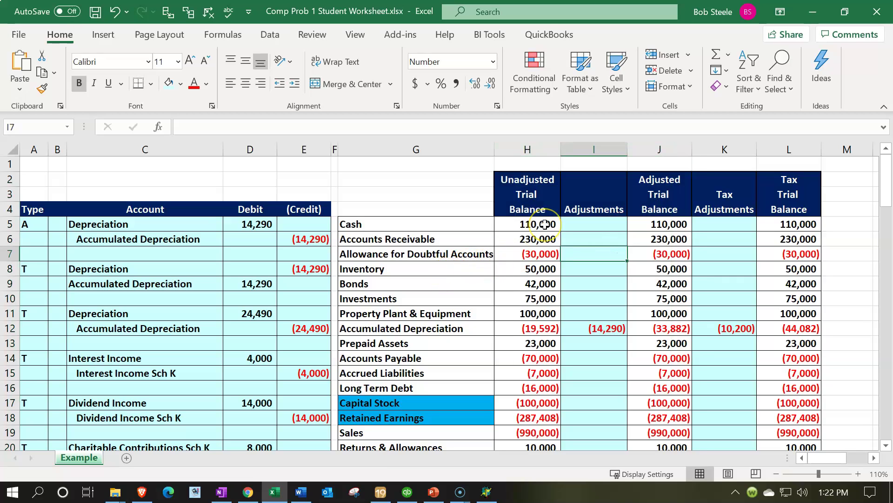
- Hide the Unadjusted Trial Balance and Adjustments columns, H and I
{"action": "left_click_drag", "start_coordinate": [535, 149], "coordinate": [568, 153]}
{"action": "right_click", "coordinate": [573, 198]}
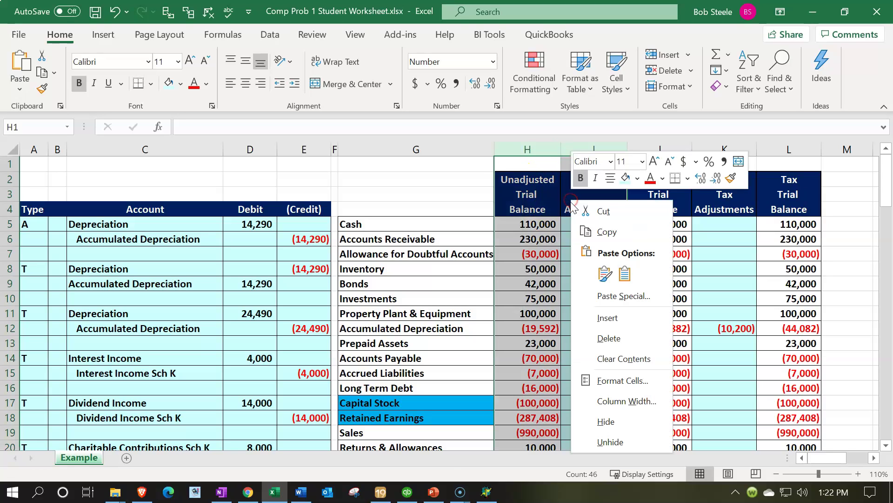
{"action": "left_click", "coordinate": [621, 421]}
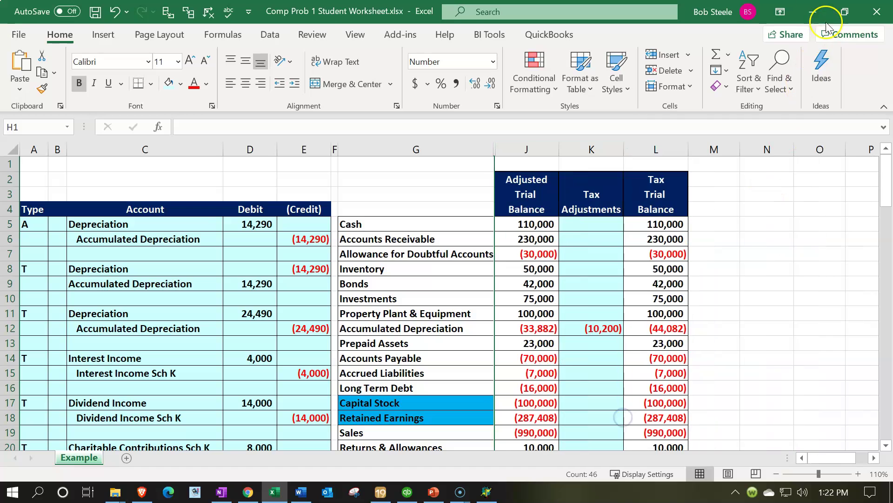
- Switch to the Lacerte Trial Balance Utility and hide its Prior End Tax, Unadj Book, Book Dr and Book Cr columns
{"action": "left_click", "coordinate": [484, 494]}
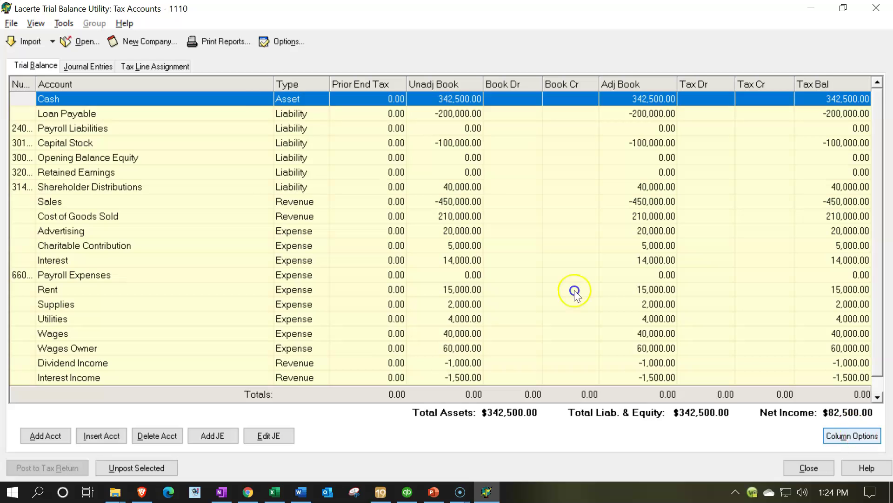
{"action": "left_click", "coordinate": [861, 436]}
{"action": "left_click", "coordinate": [109, 69]}
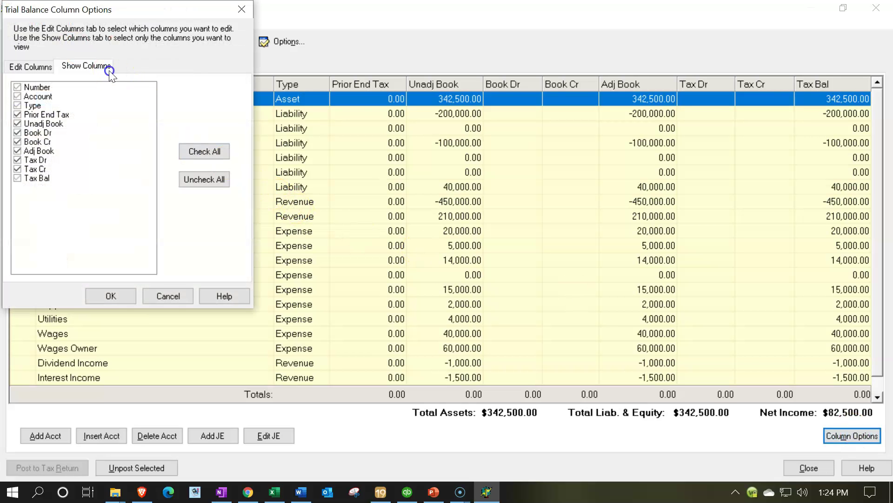
{"action": "left_click_drag", "start_coordinate": [126, 17], "coordinate": [293, 92]}
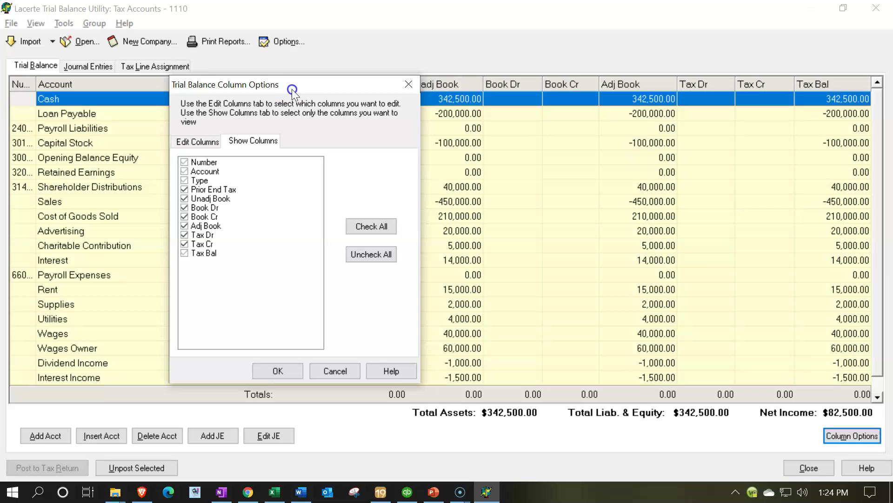
{"action": "left_click", "coordinate": [185, 190]}
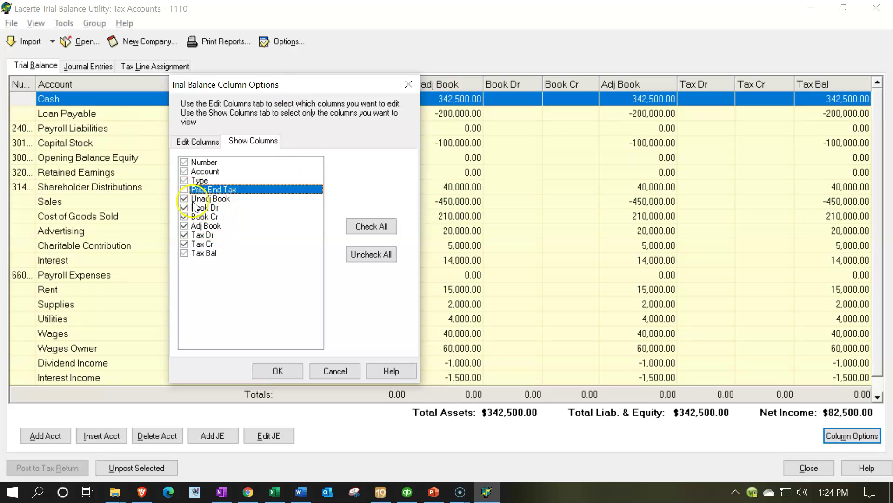
{"action": "left_click", "coordinate": [185, 198]}
{"action": "left_click", "coordinate": [184, 207]}
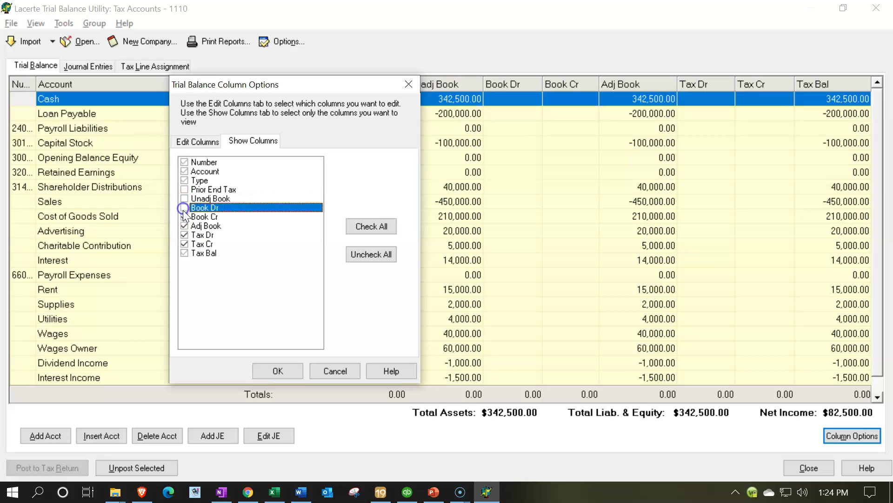
{"action": "left_click", "coordinate": [184, 217]}
{"action": "left_click", "coordinate": [276, 372]}
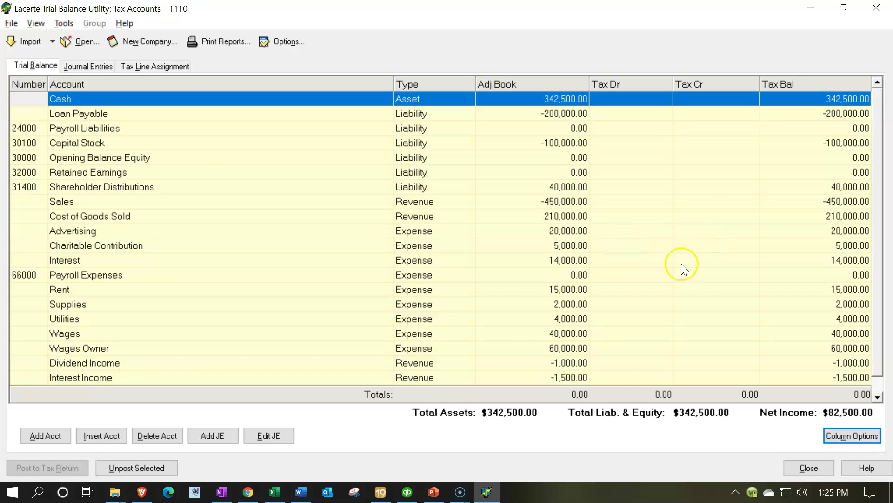
- Switch to the Excel worksheet, examine the tax adjustments beside the income and expense accounts, and return to the Lacerte trial balance
{"action": "left_click", "coordinate": [275, 493]}
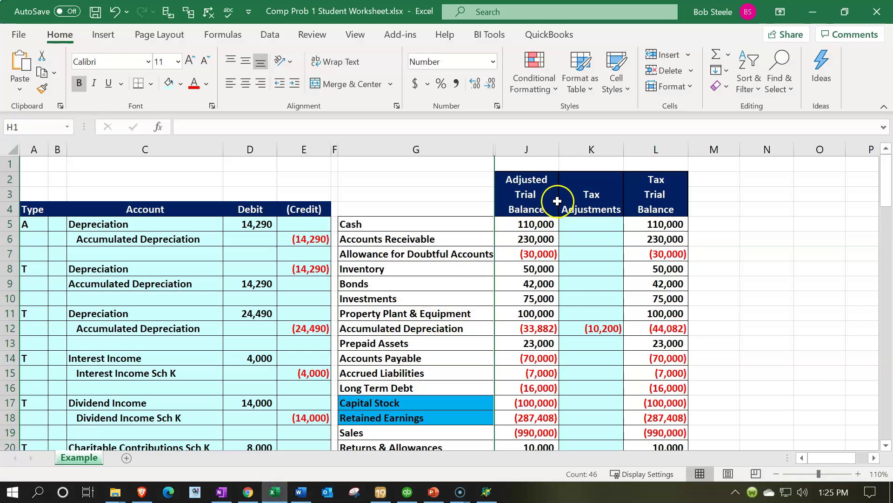
{"action": "left_click", "coordinate": [551, 198]}
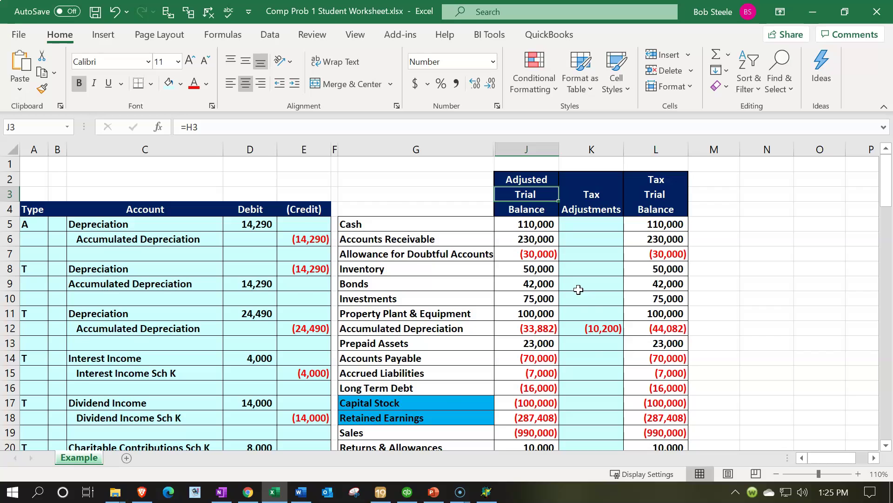
{"action": "scroll", "coordinate": [578, 290], "scroll_direction": "down", "scroll_amount": 5}
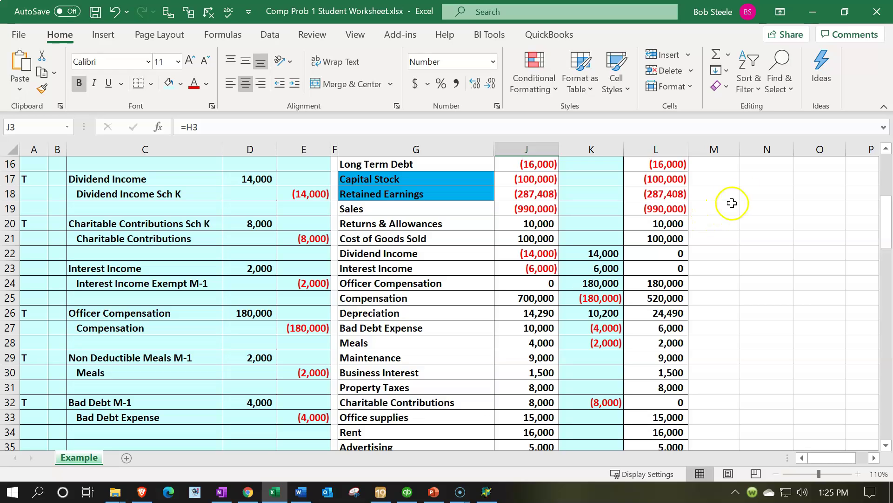
{"action": "left_click", "coordinate": [813, 8]}
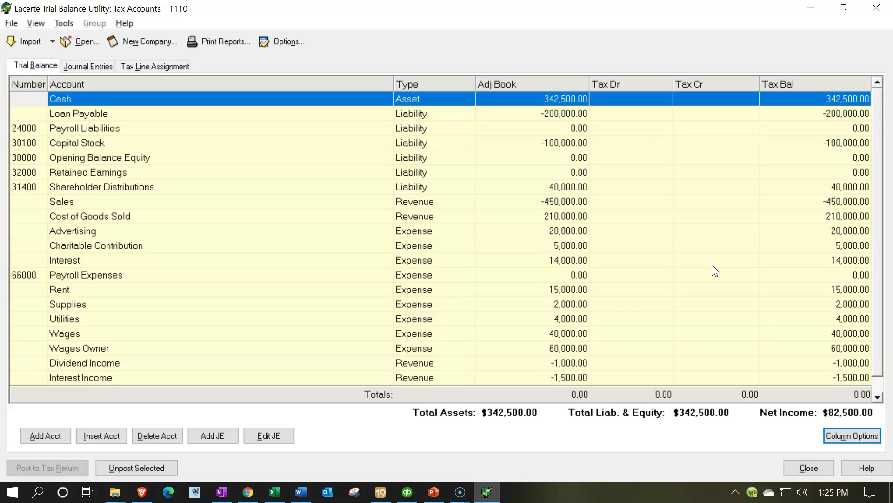
- Bring the Excel worksheet back, point out the Bad Debt Expense account, and return to the Lacerte trial balance
{"action": "left_click", "coordinate": [278, 492]}
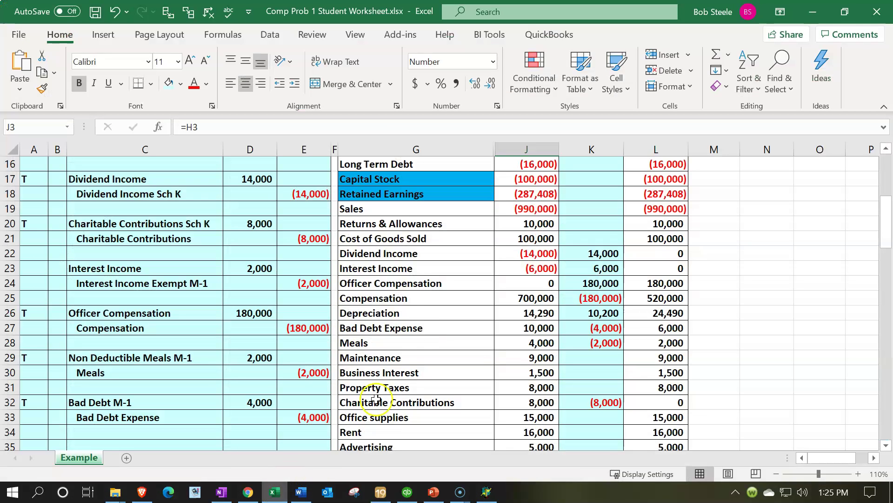
{"action": "left_click", "coordinate": [421, 329]}
{"action": "left_click", "coordinate": [424, 329]}
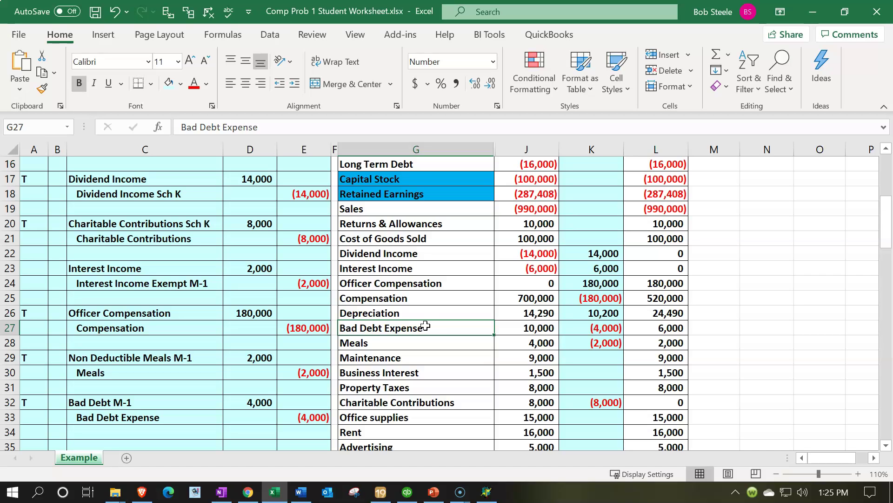
{"action": "left_click", "coordinate": [273, 490]}
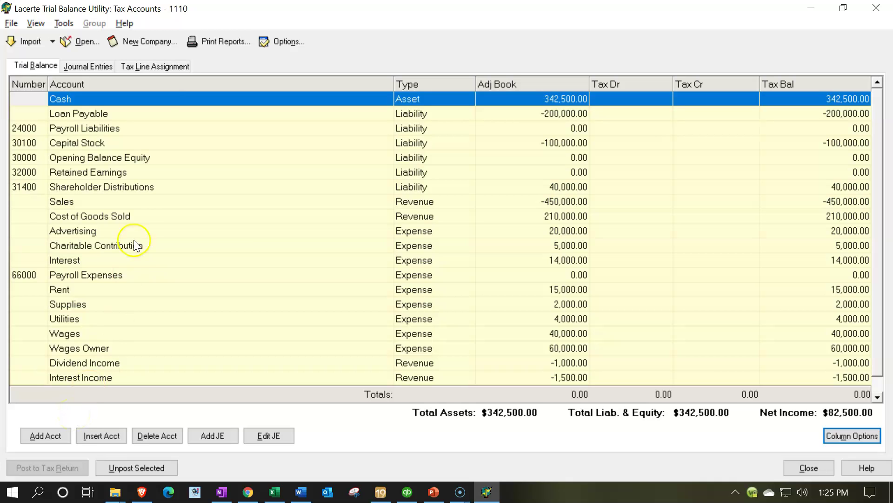
- Show the tax line assignments, inspect the SmartMap of Wages Owner to Compensation of officers, close it and point at Shareholder Distributions
{"action": "left_click", "coordinate": [157, 69]}
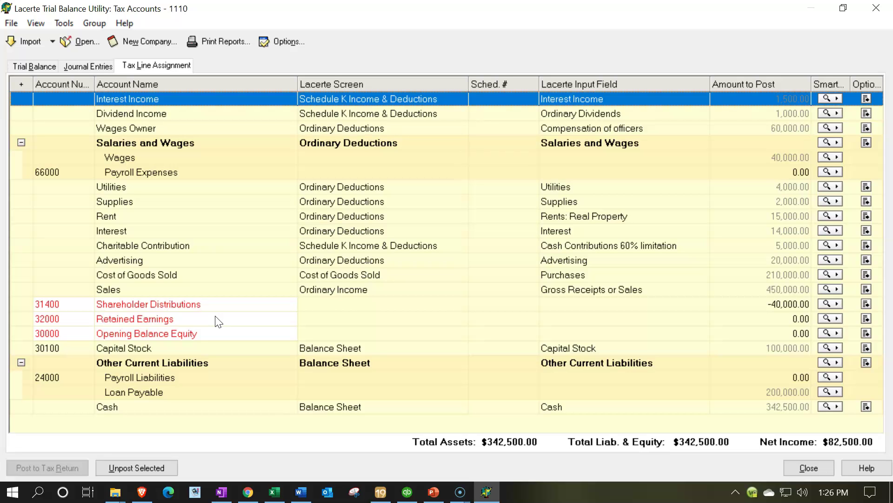
{"action": "left_click", "coordinate": [837, 126]}
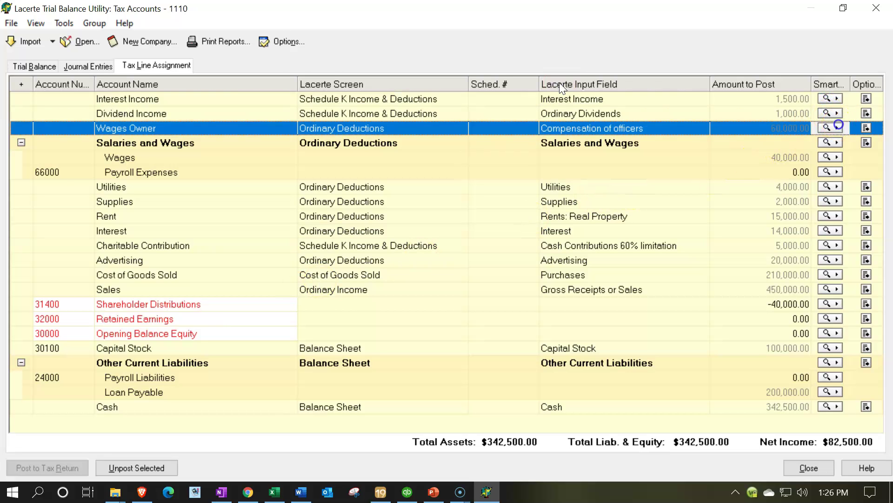
{"action": "left_click", "coordinate": [787, 178]}
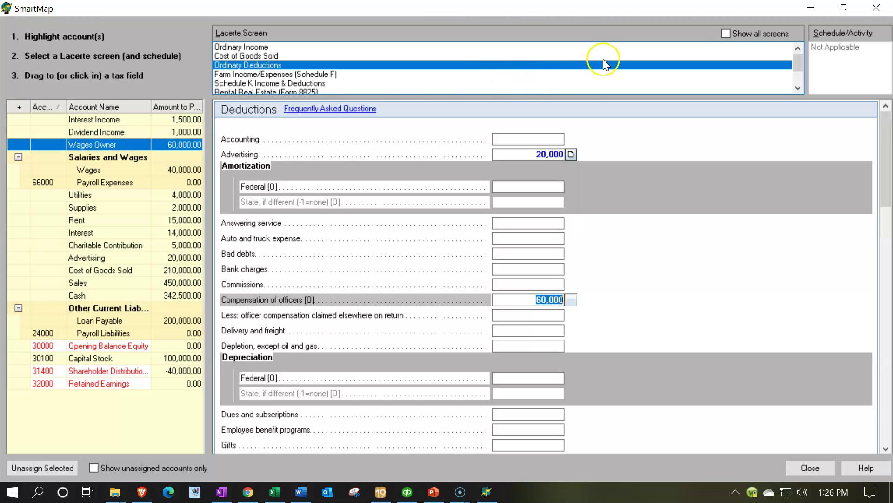
{"action": "left_click", "coordinate": [876, 8]}
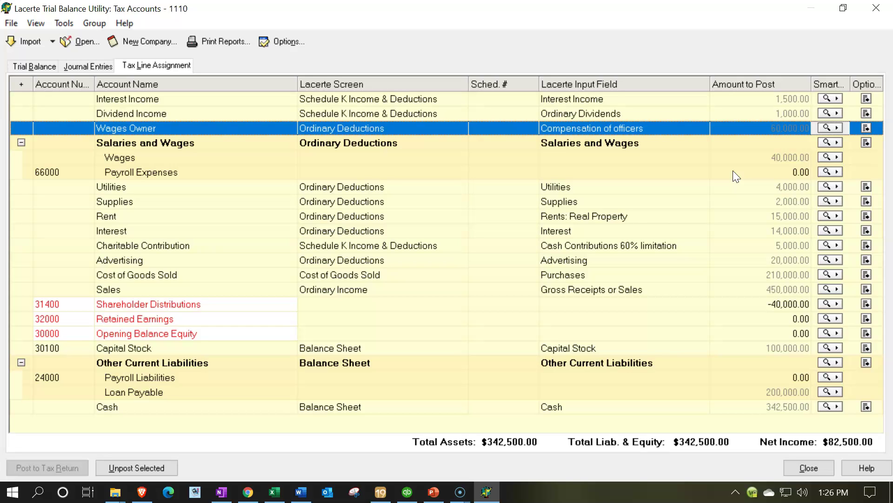
{"action": "left_click", "coordinate": [760, 304]}
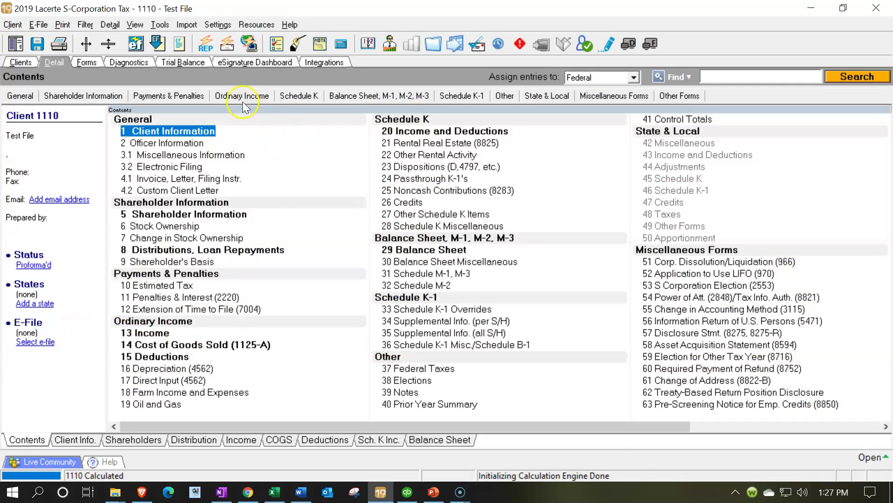
- Open the Ordinary Deductions input screen of the S-Corporation return and check the Advertising and Compensation of officers amounts
{"action": "left_click", "coordinate": [242, 97]}
{"action": "left_click", "coordinate": [246, 145]}
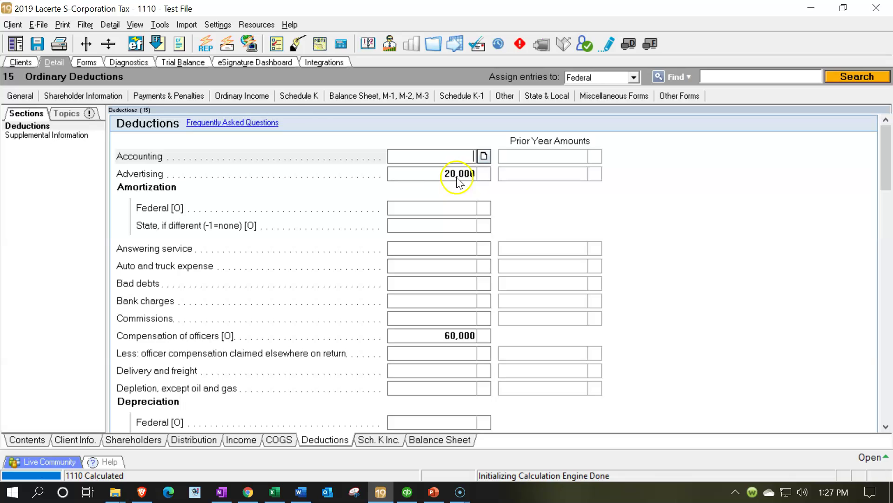
{"action": "left_click", "coordinate": [458, 176]}
{"action": "left_click", "coordinate": [442, 335]}
- Enter a trial amount of 54 for Employee benefit programs and clear it again
{"action": "scroll", "coordinate": [443, 285], "scroll_direction": "down", "scroll_amount": 3}
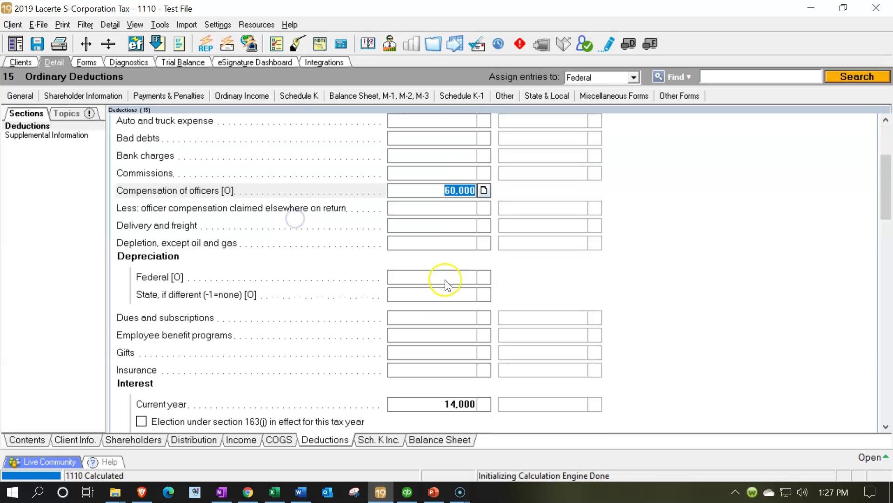
{"action": "scroll", "coordinate": [445, 284], "scroll_direction": "down", "scroll_amount": 2}
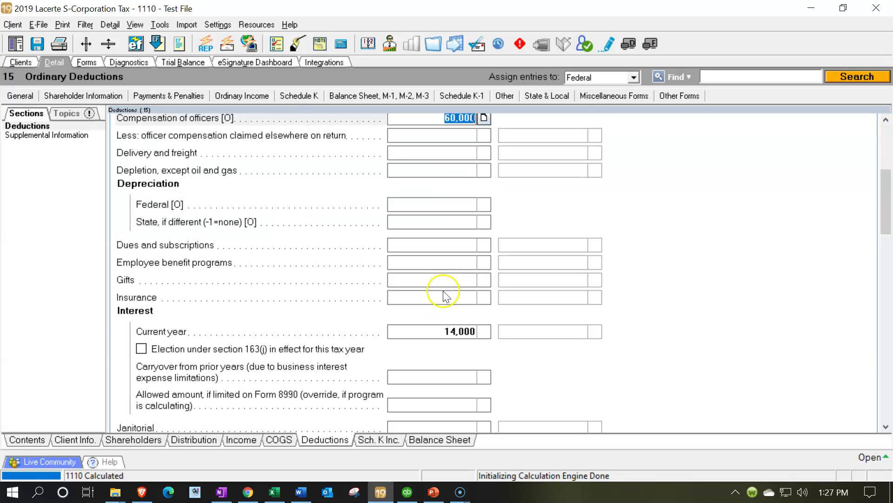
{"action": "left_click", "coordinate": [432, 263]}
{"action": "type", "text": "54"}
{"action": "key", "text": "Return"}
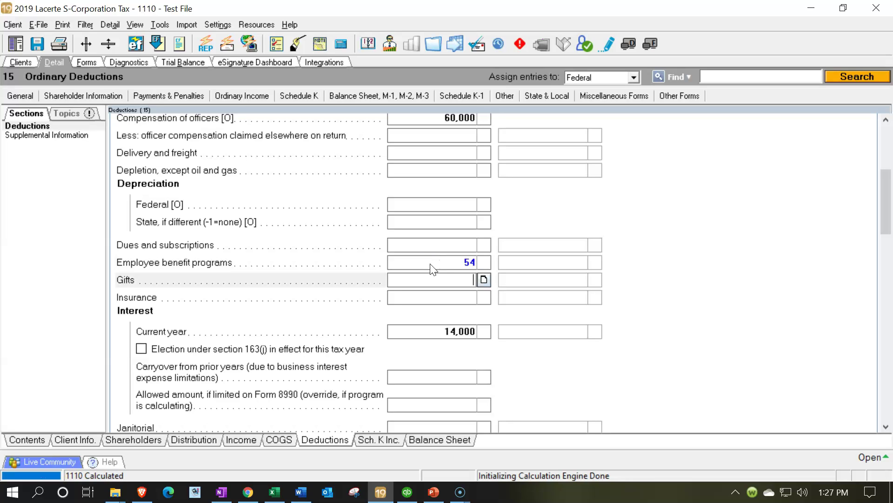
{"action": "left_click", "coordinate": [431, 264]}
{"action": "key", "text": "Delete"}
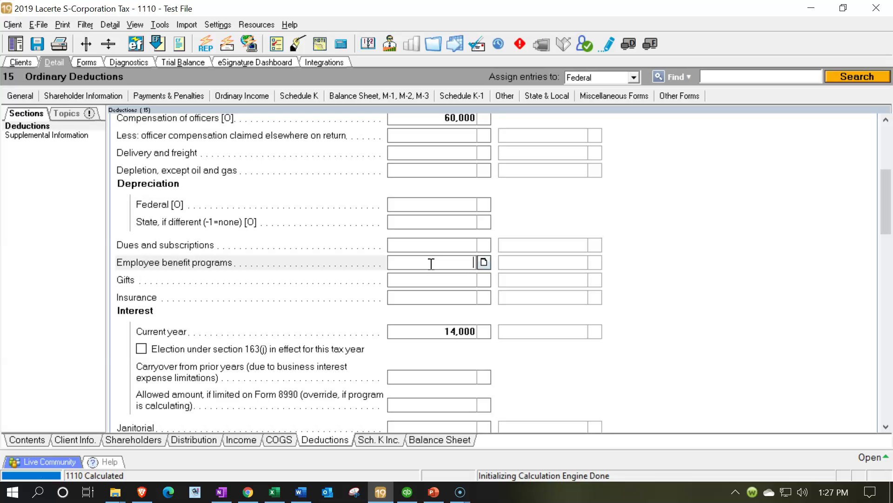
- Look through the remaining deductions, from interest down to utilities and other deductions, for amounts carried over from the trial balance
{"action": "left_click", "coordinate": [574, 319]}
{"action": "scroll", "coordinate": [578, 321], "scroll_direction": "down", "scroll_amount": 5}
{"action": "scroll", "coordinate": [578, 321], "scroll_direction": "down", "scroll_amount": 6}
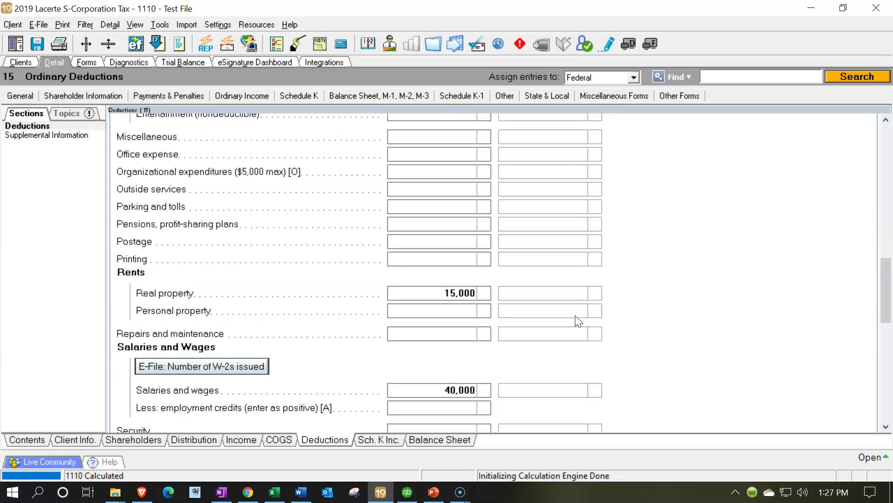
{"action": "scroll", "coordinate": [579, 321], "scroll_direction": "down", "scroll_amount": 3}
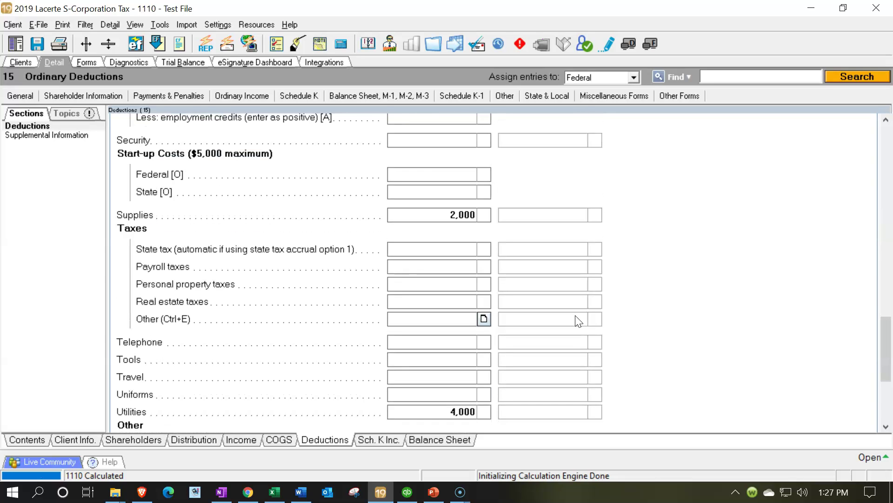
{"action": "scroll", "coordinate": [579, 321], "scroll_direction": "down", "scroll_amount": 8}
{"action": "left_click", "coordinate": [552, 310]}
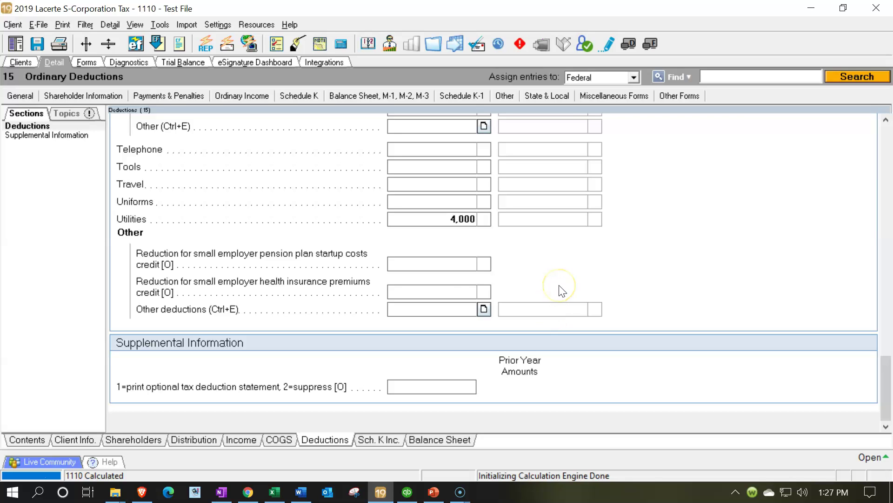
{"action": "scroll", "coordinate": [562, 288], "scroll_direction": "up", "scroll_amount": 3}
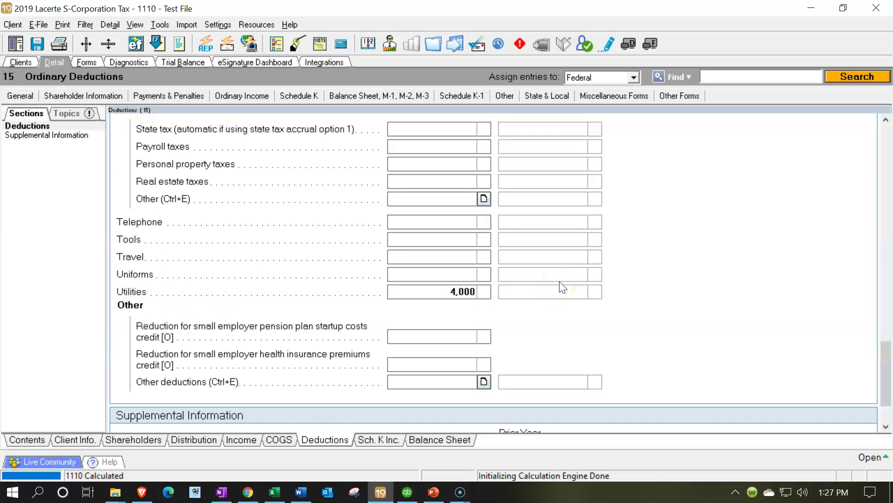
{"action": "scroll", "coordinate": [562, 287], "scroll_direction": "up", "scroll_amount": 6}
{"action": "left_click", "coordinate": [559, 274]}
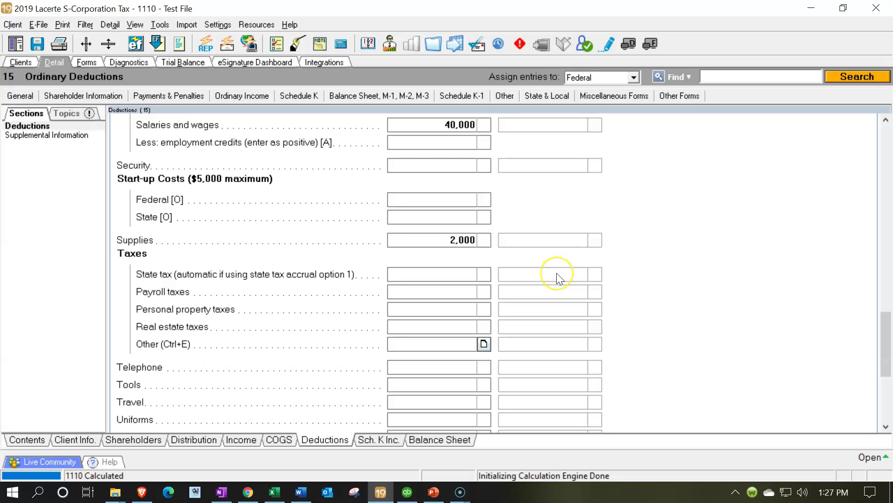
- Display the completed Form 1120-S of the test file and look over pages 1 and 2
{"action": "left_click", "coordinate": [529, 260]}
{"action": "left_click", "coordinate": [112, 74]}
{"action": "left_click", "coordinate": [87, 63]}
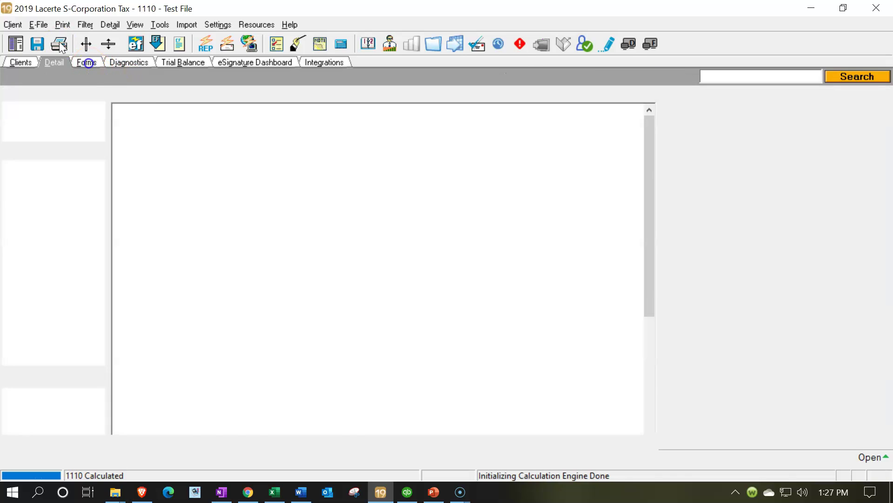
{"action": "left_click", "coordinate": [371, 261]}
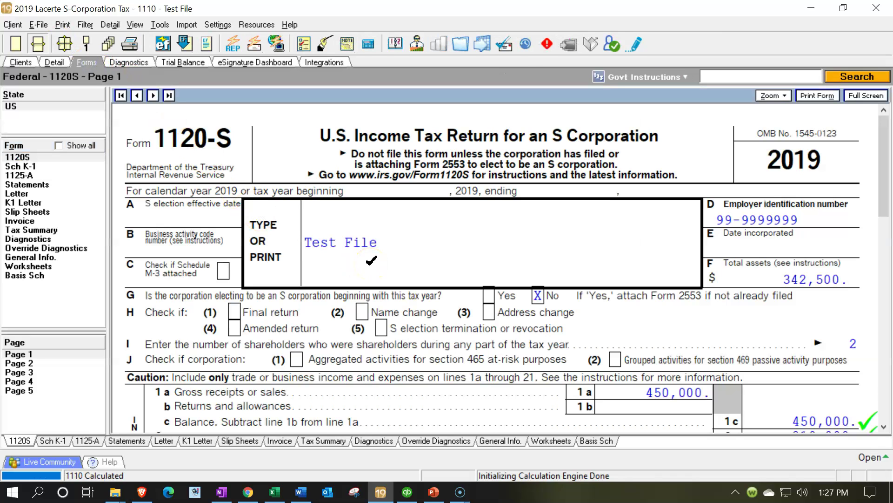
{"action": "left_click", "coordinate": [45, 363]}
{"action": "scroll", "coordinate": [422, 298], "scroll_direction": "down", "scroll_amount": 6}
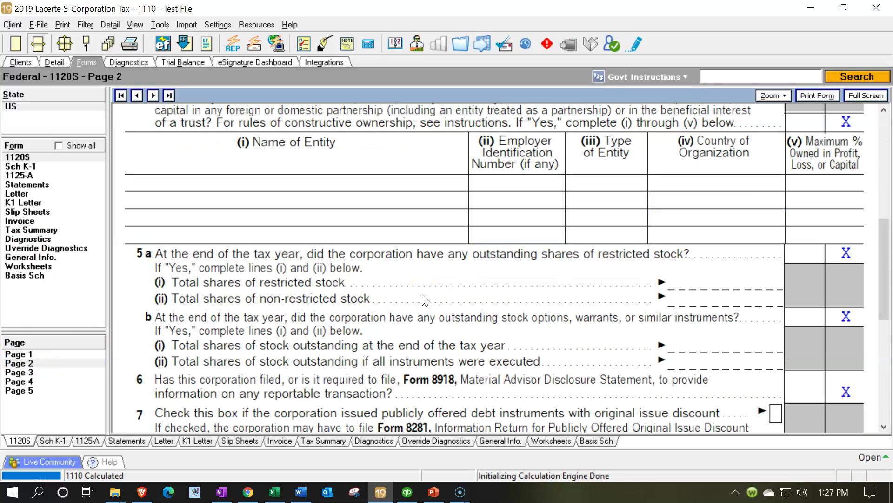
- Review Schedule K on page 3 of Form 1120-S, checking the income items and charitable contributions
{"action": "left_click", "coordinate": [52, 372]}
{"action": "scroll", "coordinate": [420, 292], "scroll_direction": "down", "scroll_amount": 10}
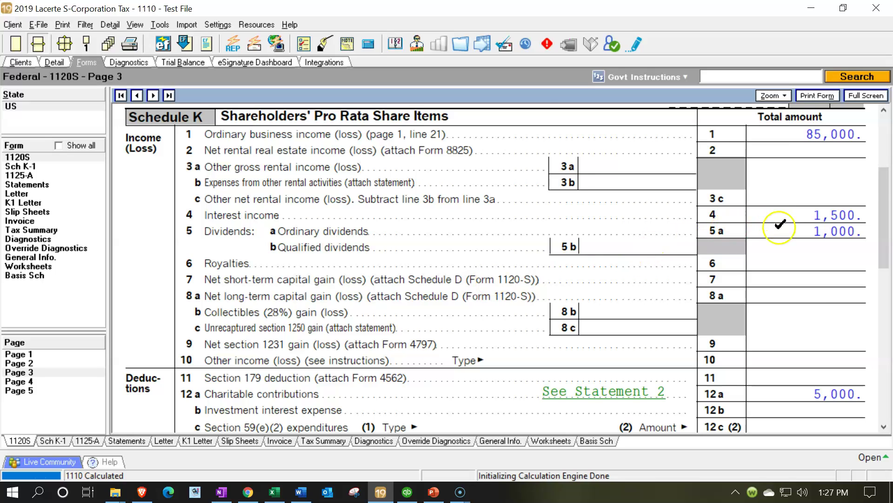
{"action": "scroll", "coordinate": [779, 228], "scroll_direction": "down", "scroll_amount": 3}
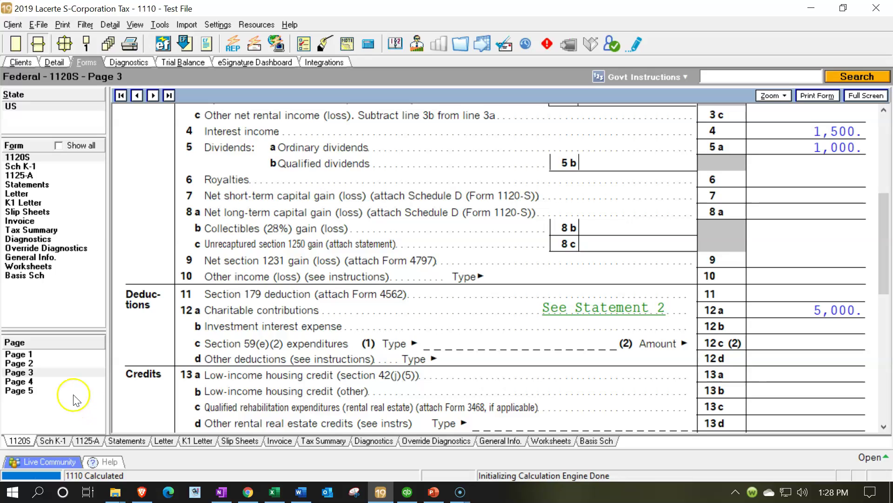
- Review page 4 of Form 1120-S, from shareholder distributions through the Schedule L balance sheet to total liabilities and equity
{"action": "left_click", "coordinate": [23, 381]}
{"action": "scroll", "coordinate": [444, 287], "scroll_direction": "down", "scroll_amount": 5}
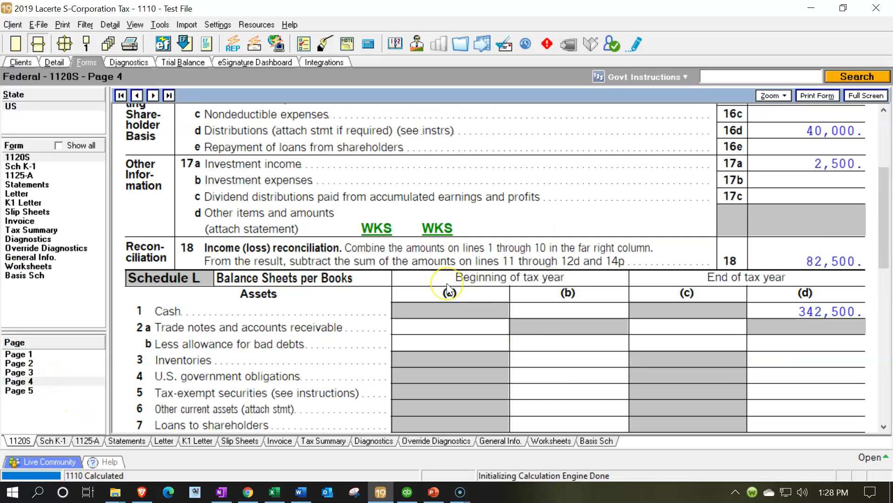
{"action": "scroll", "coordinate": [448, 288], "scroll_direction": "down", "scroll_amount": 10}
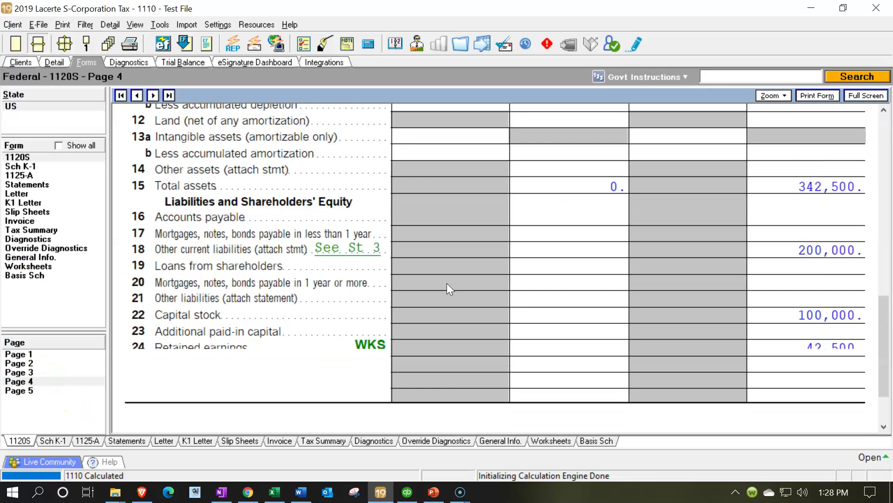
{"action": "scroll", "coordinate": [448, 289], "scroll_direction": "down", "scroll_amount": 3}
- Examine Schedules M-2 and M-1 on page 5 and return to the Schedule L balance sheet on page 4
{"action": "left_click", "coordinate": [52, 385]}
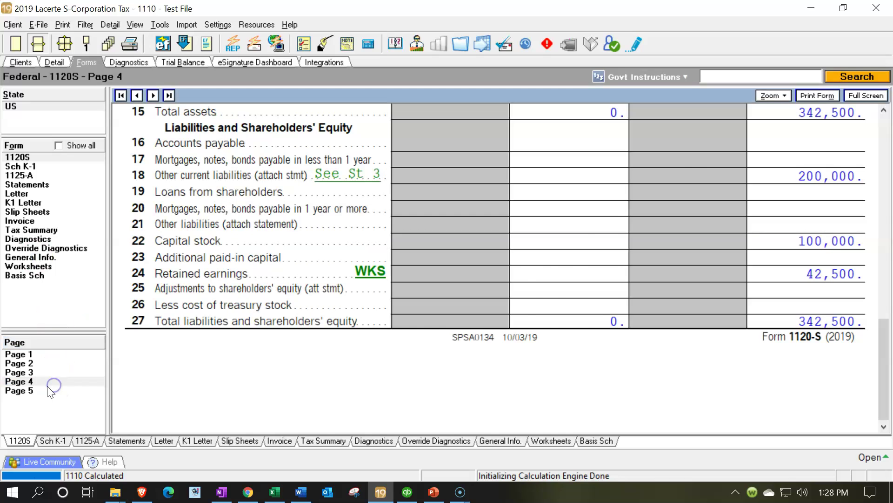
{"action": "scroll", "coordinate": [388, 279], "scroll_direction": "down", "scroll_amount": 5}
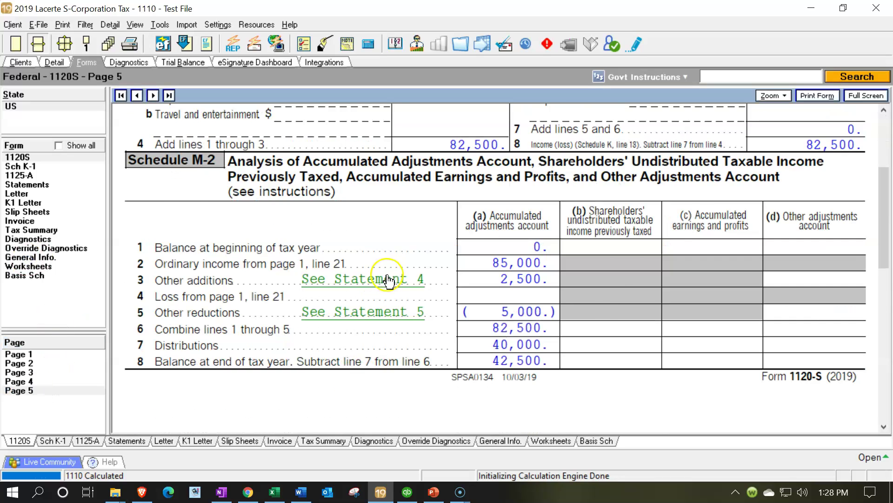
{"action": "scroll", "coordinate": [389, 281], "scroll_direction": "up", "scroll_amount": 3}
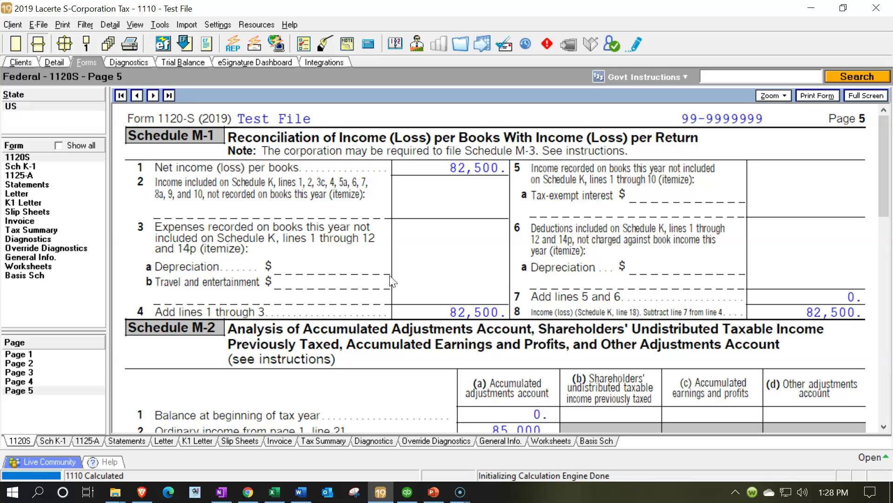
{"action": "scroll", "coordinate": [391, 279], "scroll_direction": "up", "scroll_amount": 4}
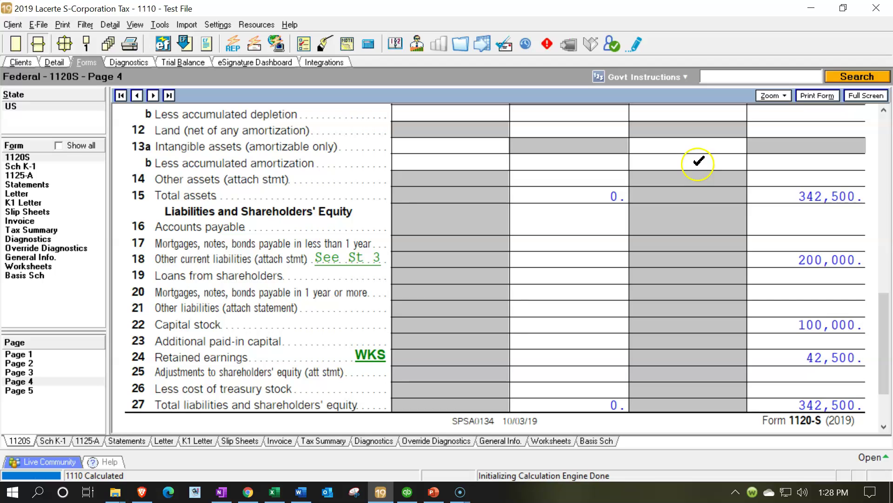
- Minimize the Lacerte and QuickBooks windows to show the program shortcuts on the desktop
{"action": "left_click", "coordinate": [811, 10]}
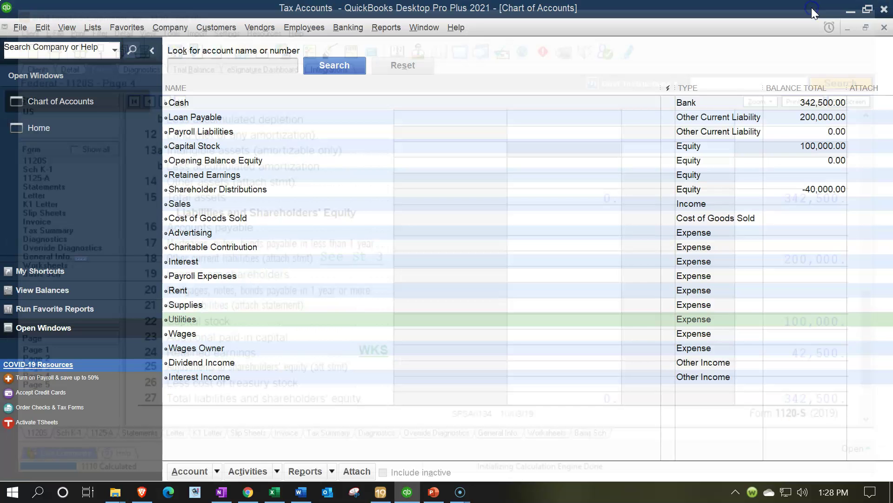
{"action": "left_click", "coordinate": [853, 9]}
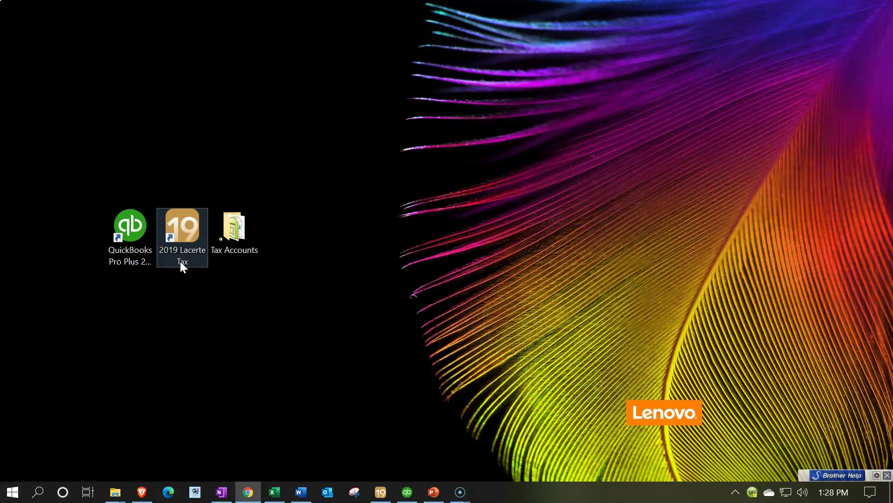
{"action": "left_click", "coordinate": [153, 280]}
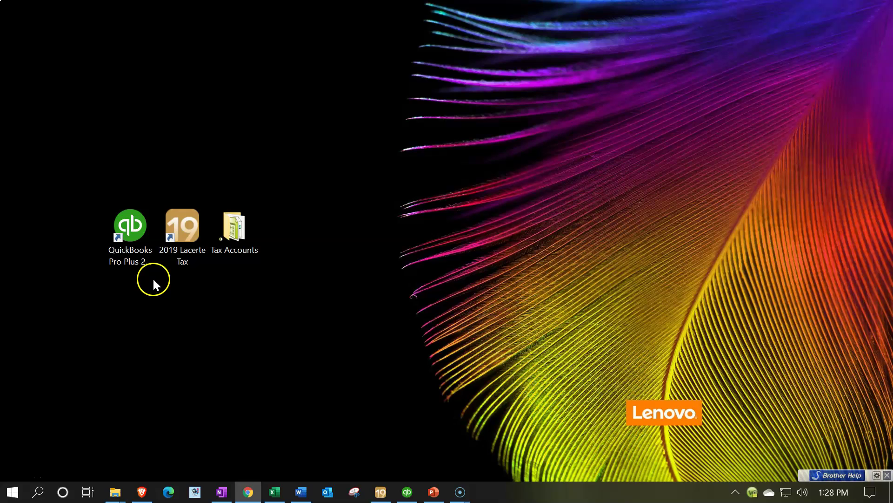